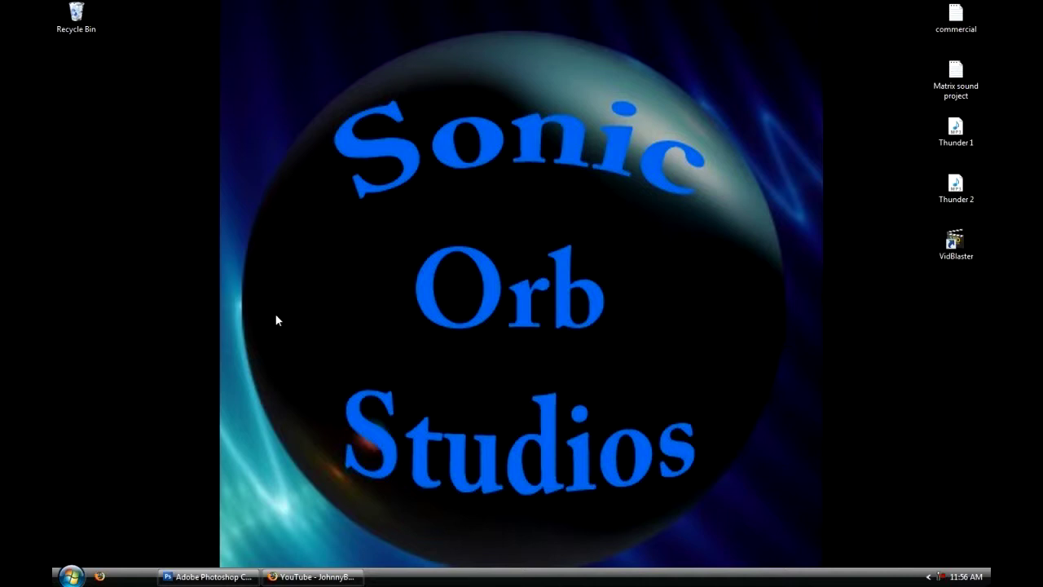
# Restore the Firefox YouTube channel window from the taskbar, then minimize it again.
pyautogui.click(294, 577)
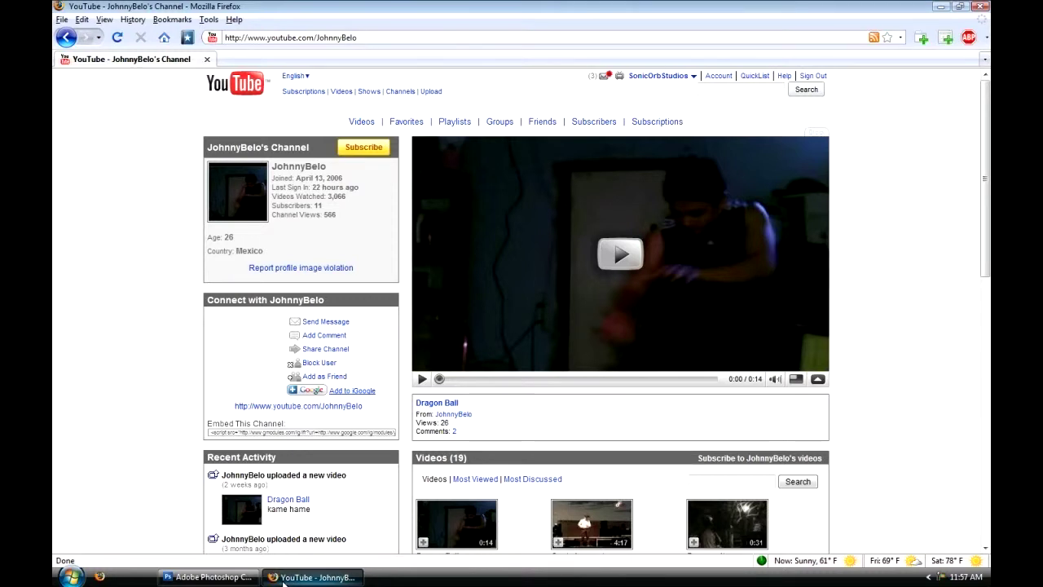
pyautogui.click(283, 580)
# Bring the empty Photoshop workspace forward and start a new document with Ctrl+N.
pyautogui.click(238, 579)
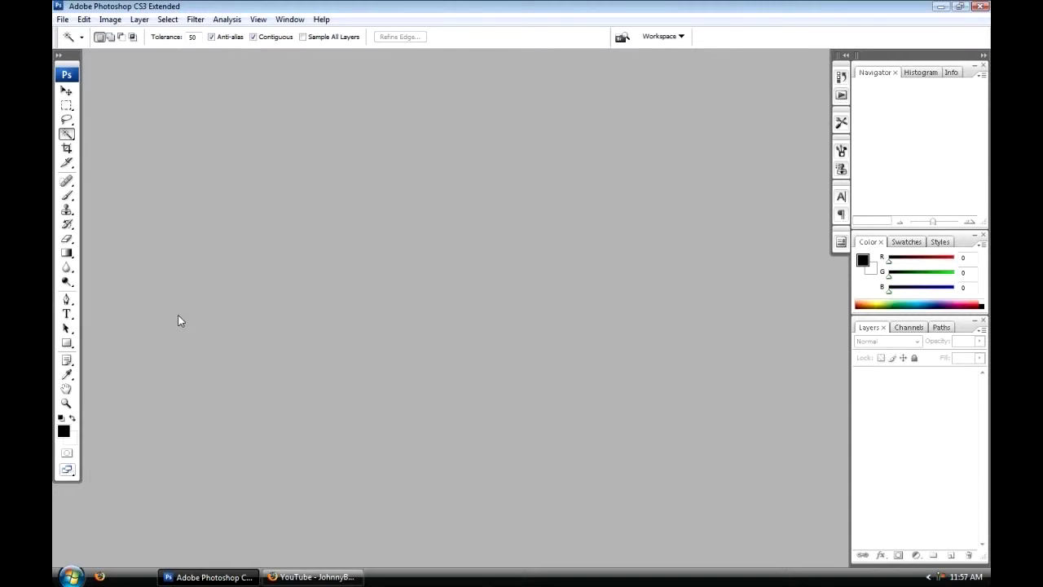
pyautogui.hotkey('ctrl', 'n')
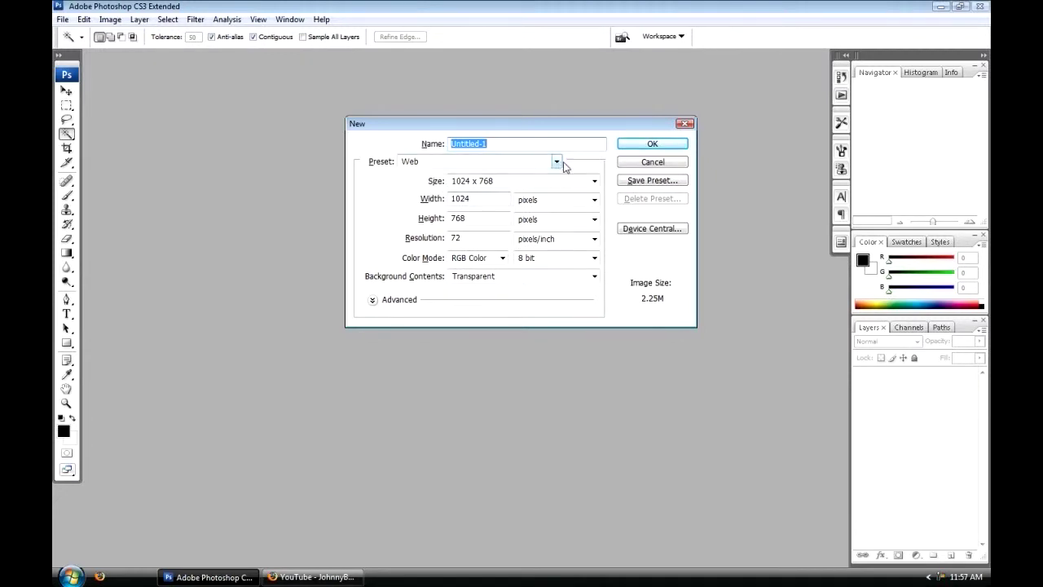
# Create a Web-preset 1024×768 transparent document named 'Lighting 2'.
pyautogui.click(557, 162)
pyautogui.click(408, 248)
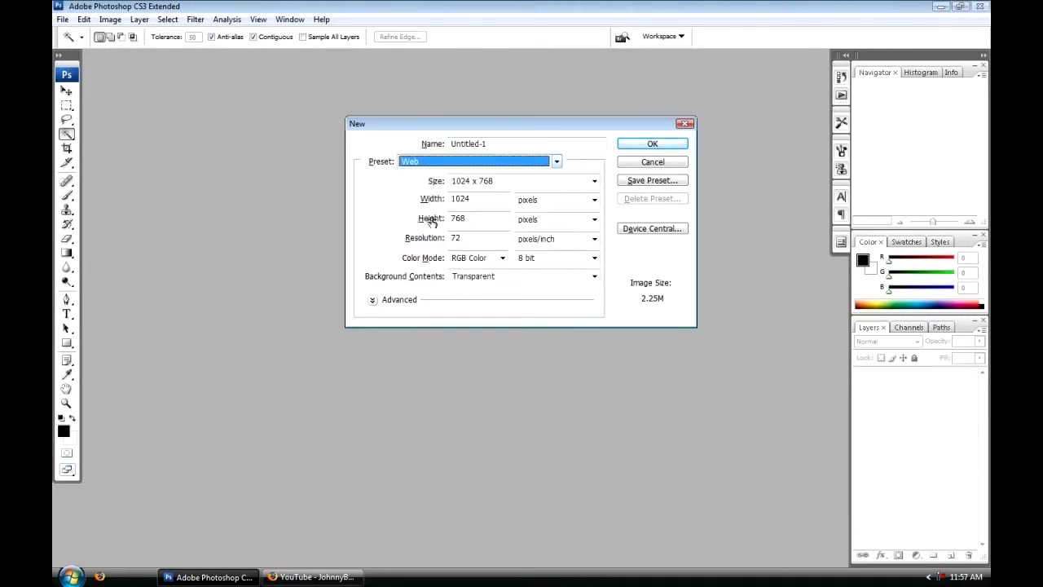
pyautogui.click(594, 181)
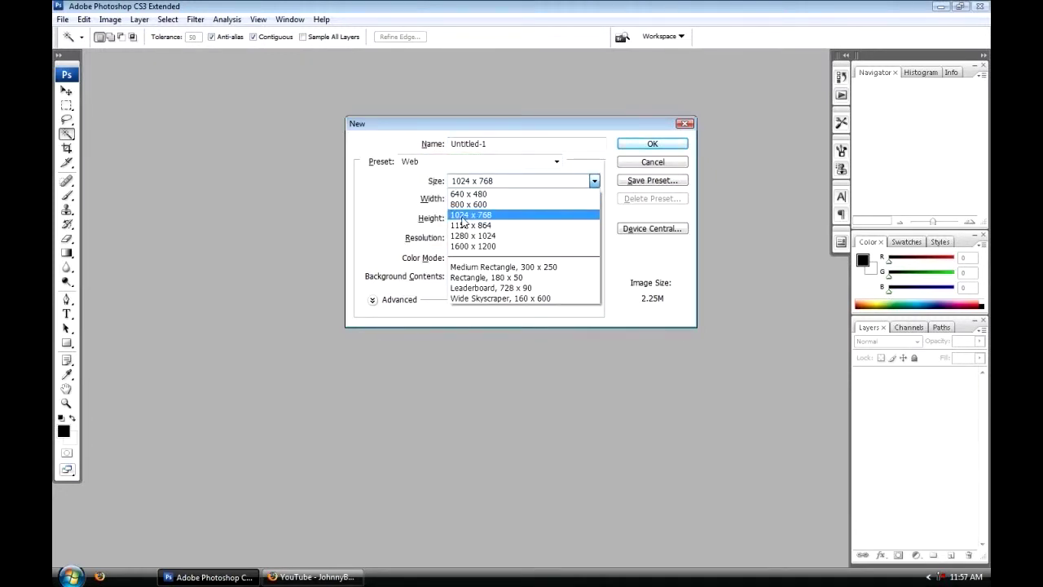
pyautogui.click(462, 216)
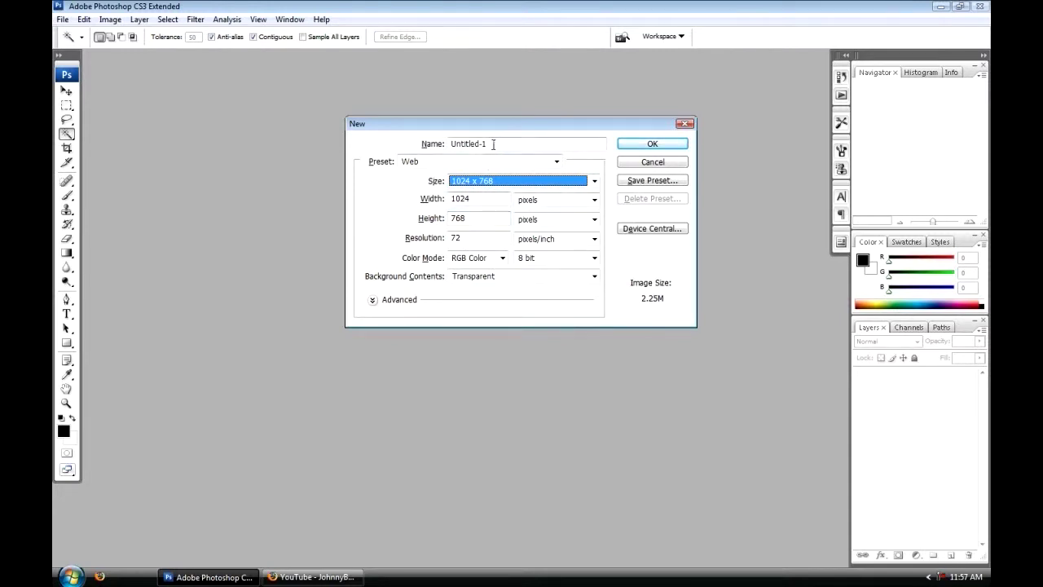
pyautogui.moveTo(492, 144); pyautogui.dragTo(362, 151)
pyautogui.write('Li')
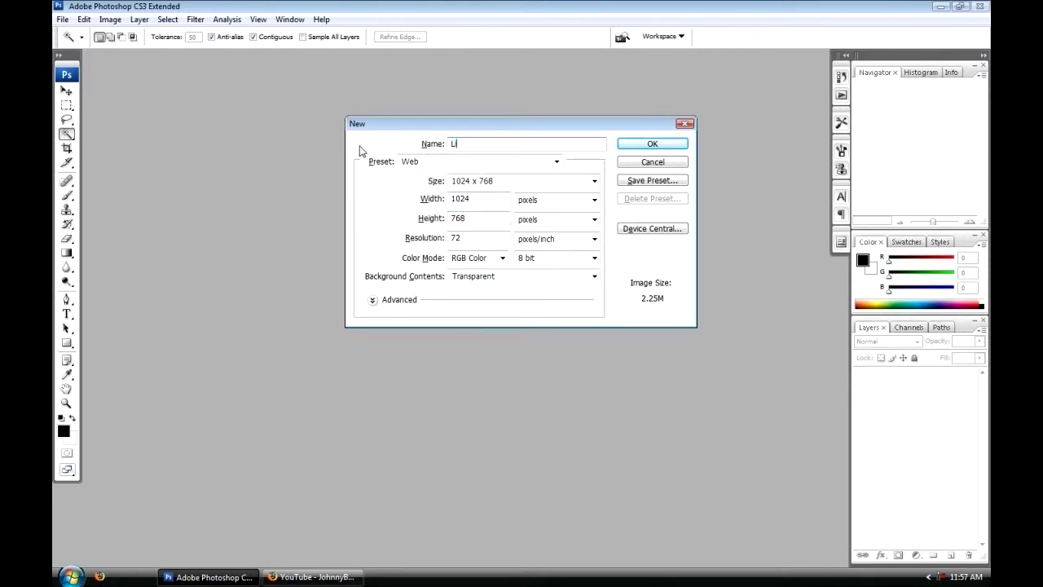
pyautogui.write('ghting ')
pyautogui.write('2')
pyautogui.click(640, 145)
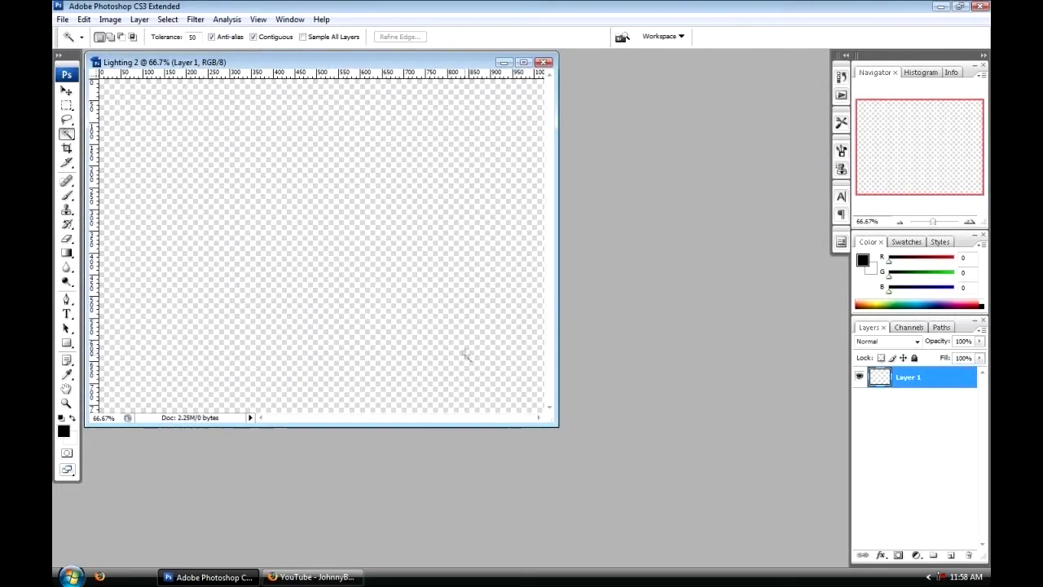
# Enlarge and centre the document window, then fill Layer 1 black, keeping white as foreground.
pyautogui.moveTo(561, 427); pyautogui.dragTo(611, 467)
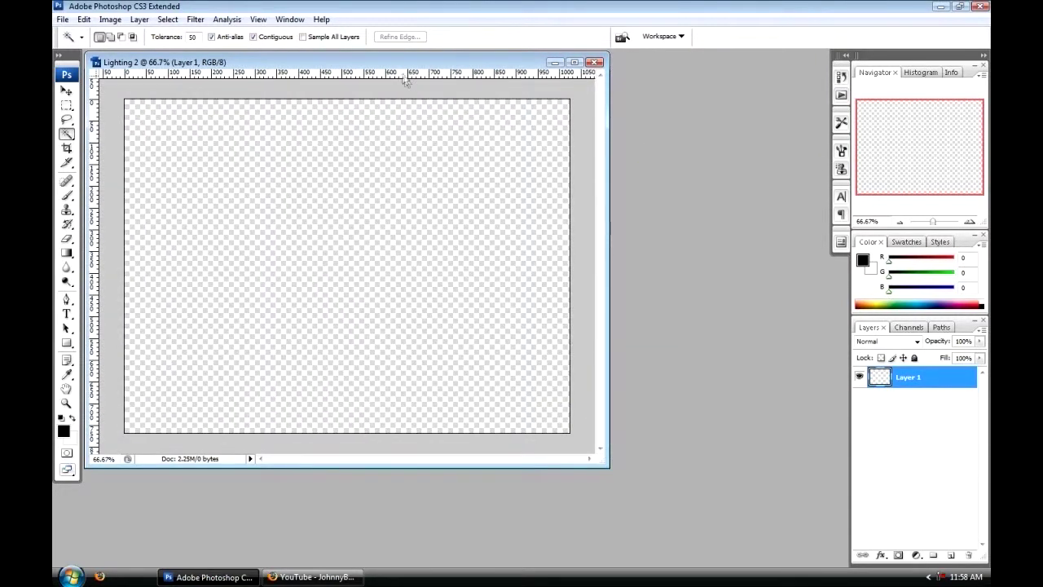
pyautogui.moveTo(402, 64)
pyautogui.mouseDown()
pyautogui.moveTo(454, 96)
pyautogui.moveTo(511, 98)
pyautogui.mouseUp()
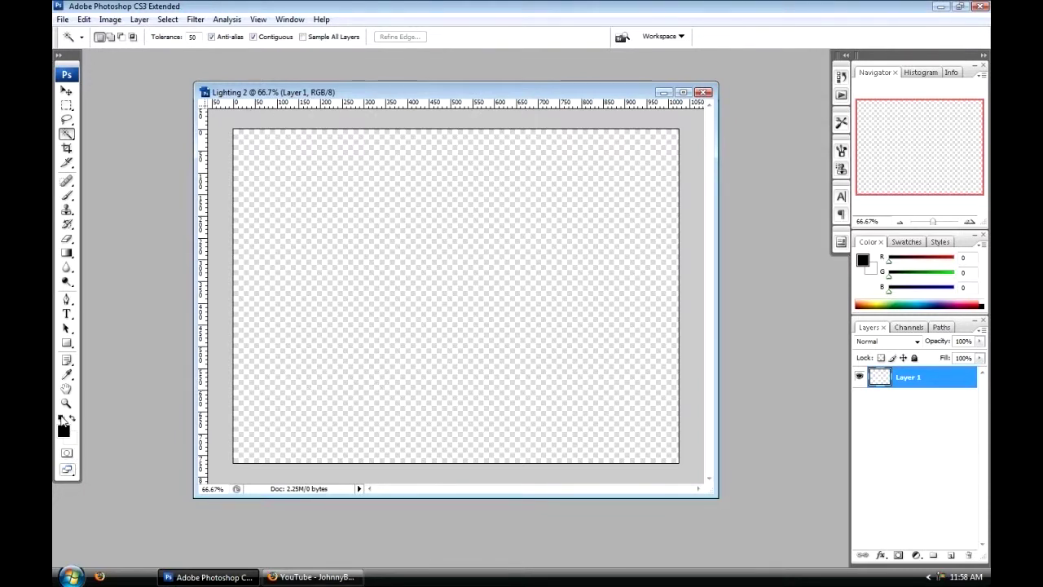
pyautogui.press('x')
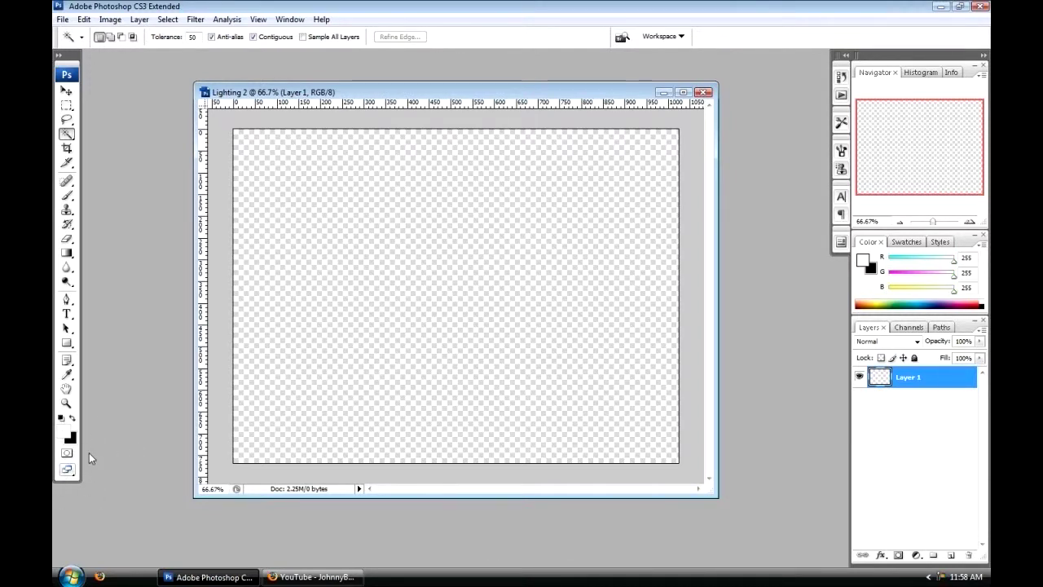
pyautogui.hotkey('ctrl', 'BackSpace')
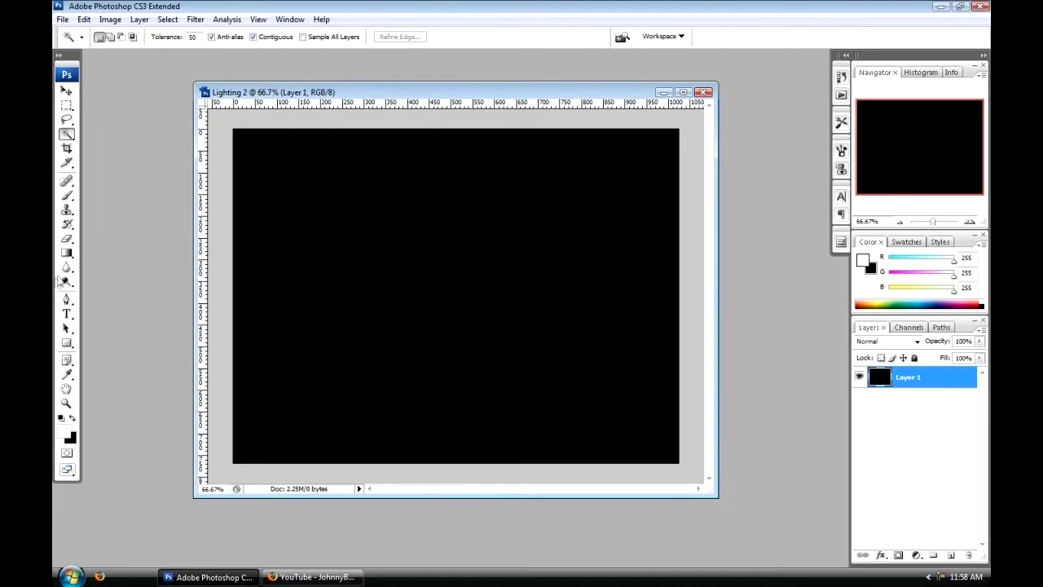
# Drag a diagonal linear gradient across the canvas, white at upper right to black at lower left.
pyautogui.click(67, 253)
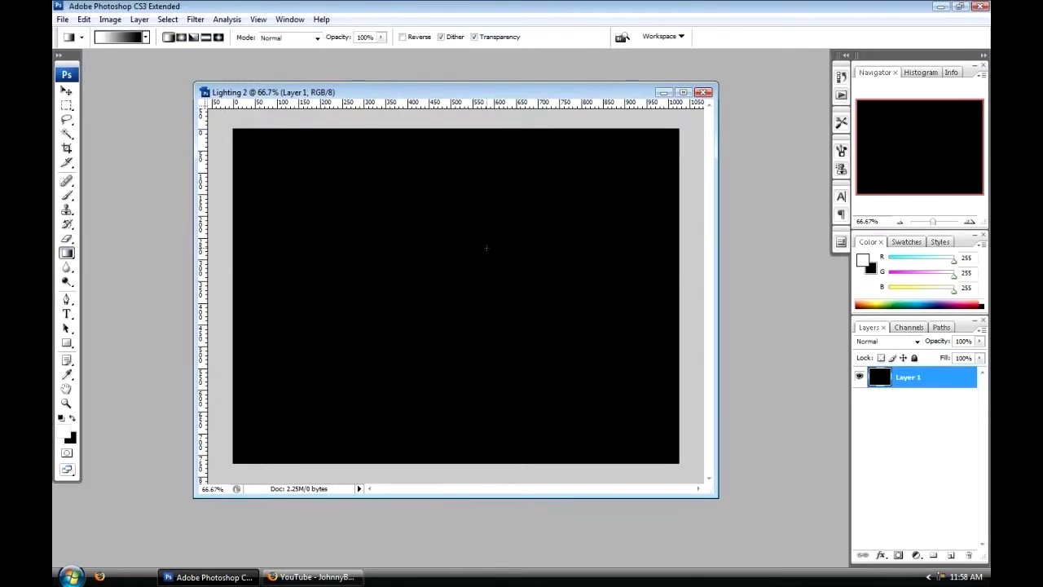
pyautogui.moveTo(497, 259)
pyautogui.mouseDown()
pyautogui.moveTo(403, 347)
pyautogui.moveTo(380, 345)
pyautogui.mouseUp()
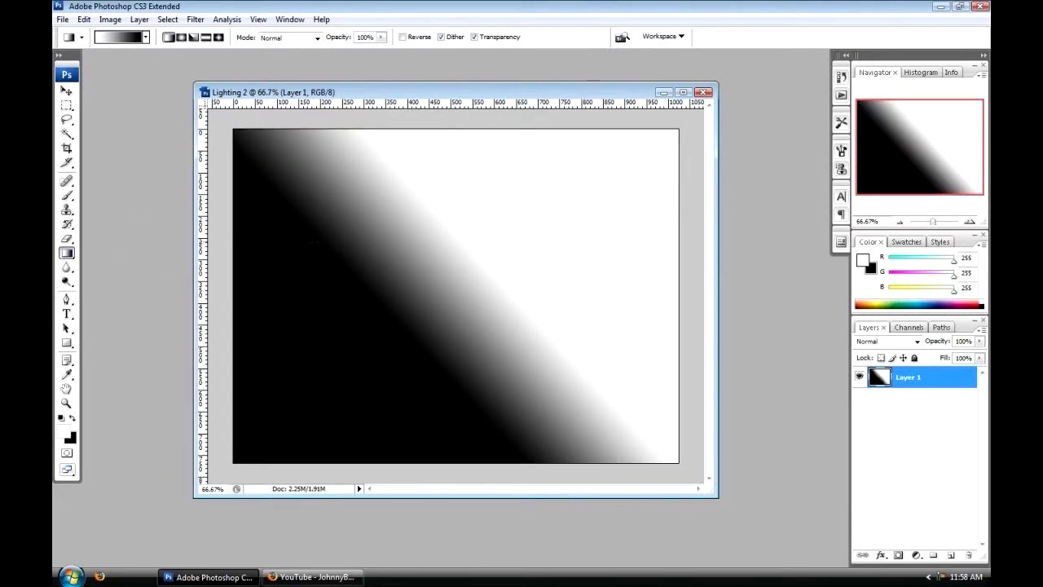
pyautogui.click(146, 37)
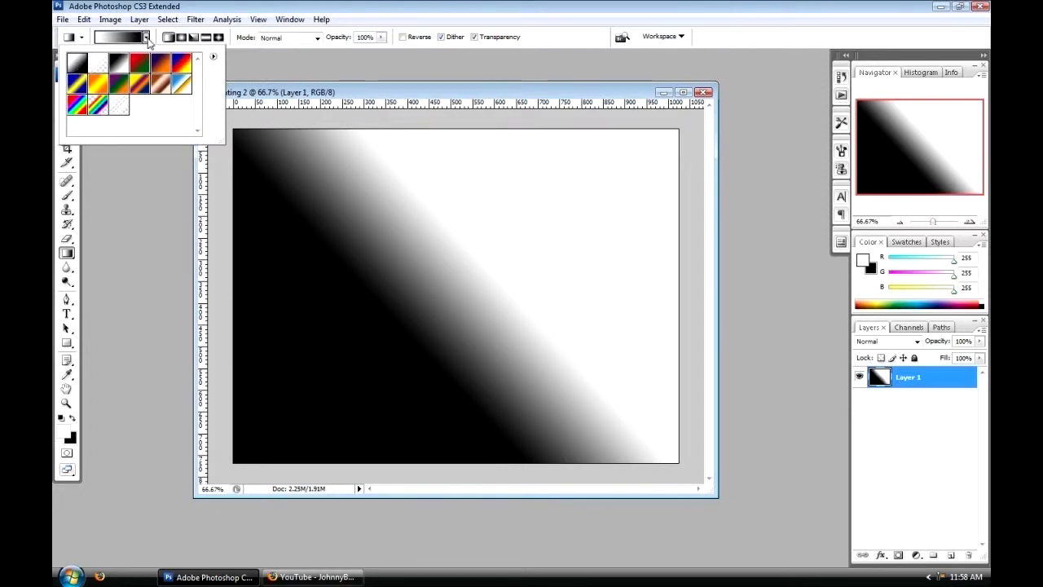
pyautogui.click(146, 38)
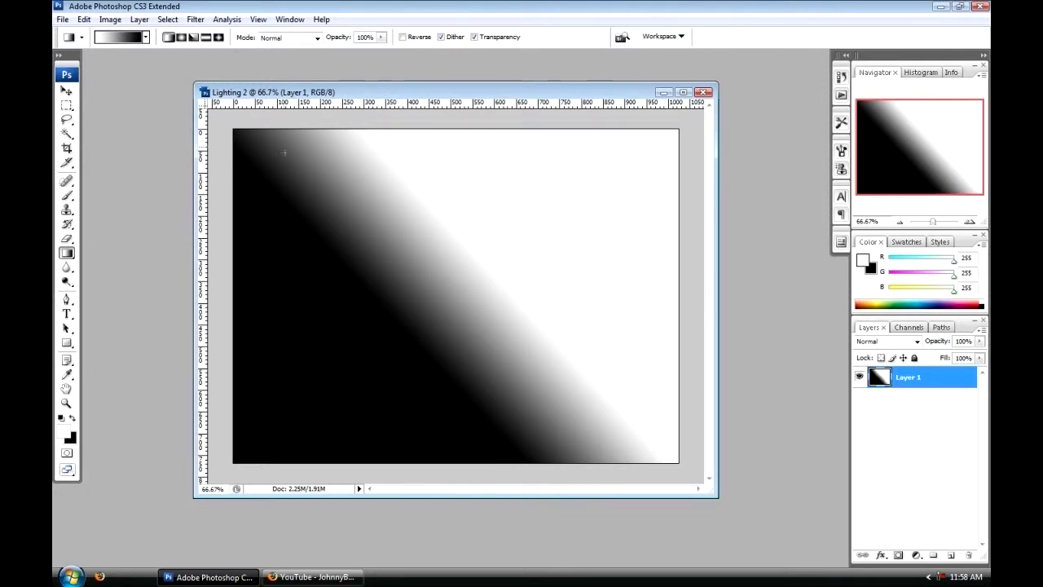
# Apply Difference Clouds, re-rolling with Ctrl+Z and Ctrl+F until a dark diagonal streak appears.
pyautogui.click(196, 21)
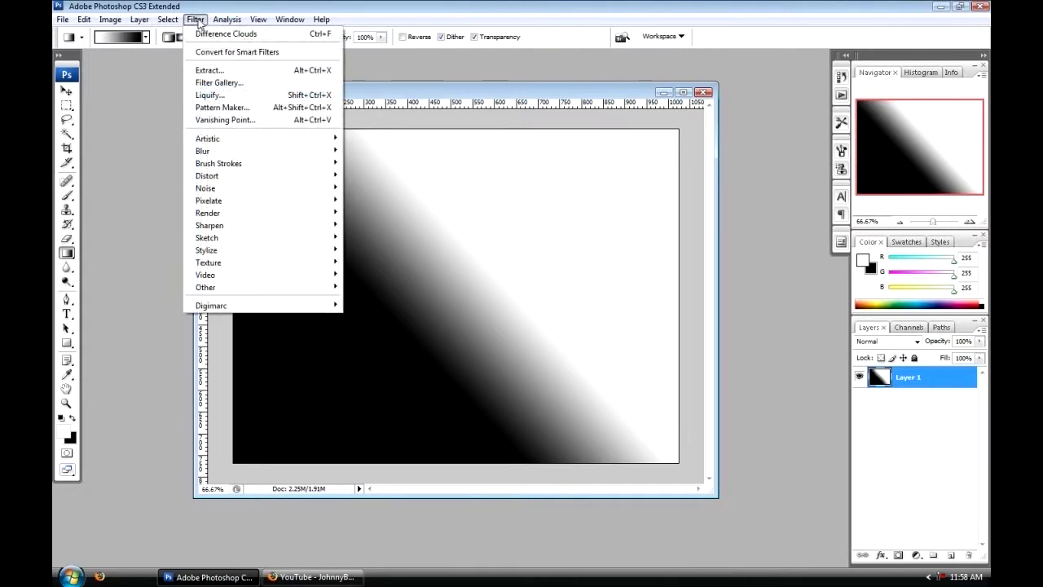
pyautogui.moveTo(207, 213)
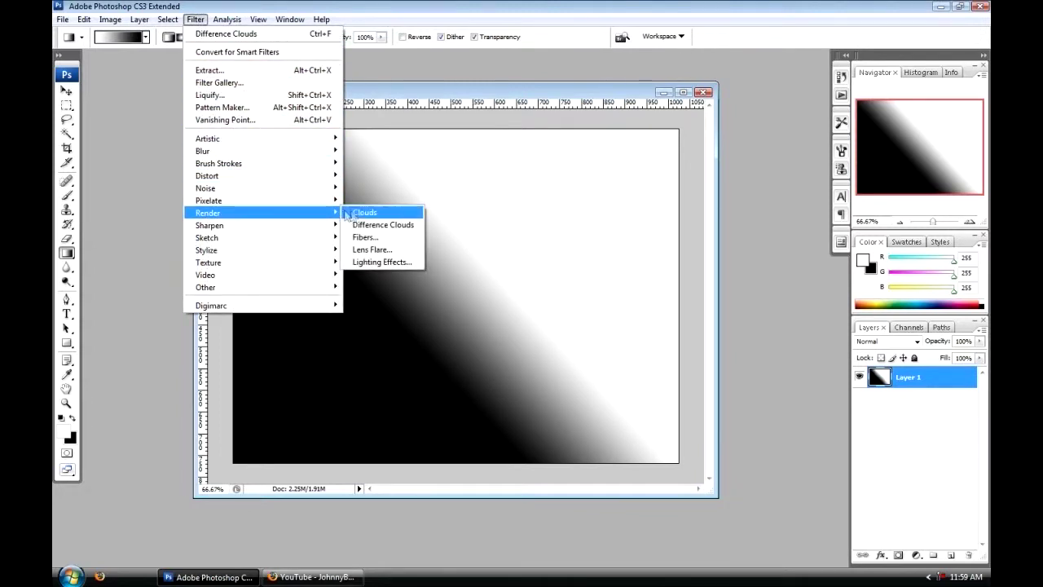
pyautogui.click(380, 226)
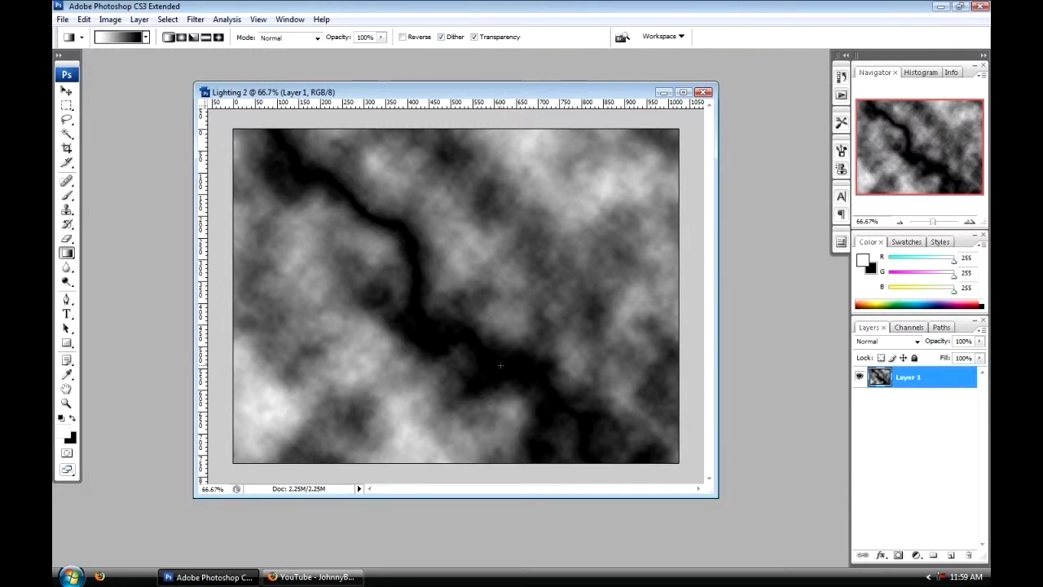
pyautogui.moveTo(500, 365); pyautogui.dragTo(503, 368)
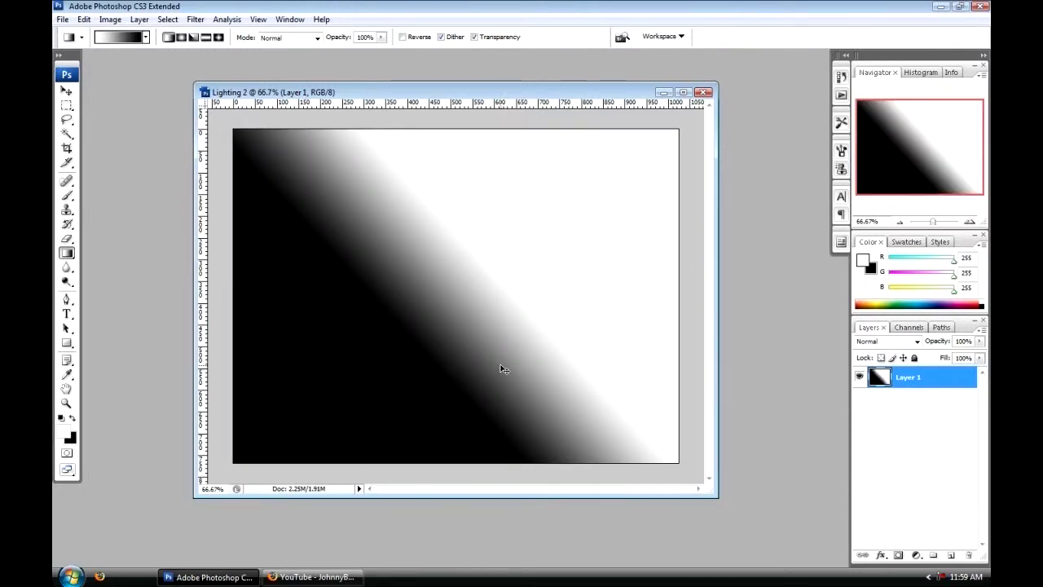
pyautogui.hotkey('ctrl', 'f')
pyautogui.hotkey('ctrl', 'z')
pyautogui.hotkey('ctrl', 'z')
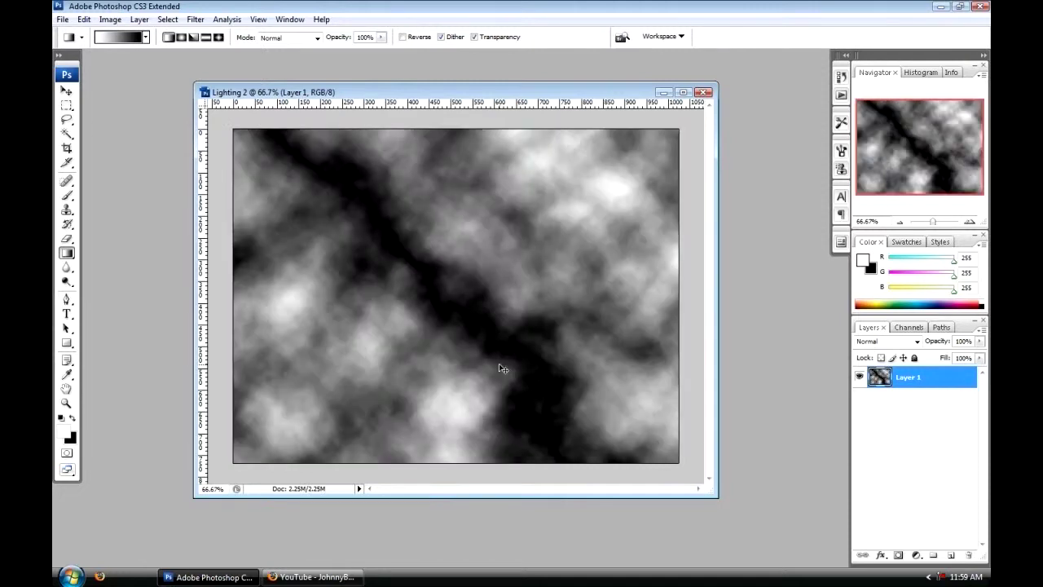
pyautogui.hotkey('ctrl', 'z')
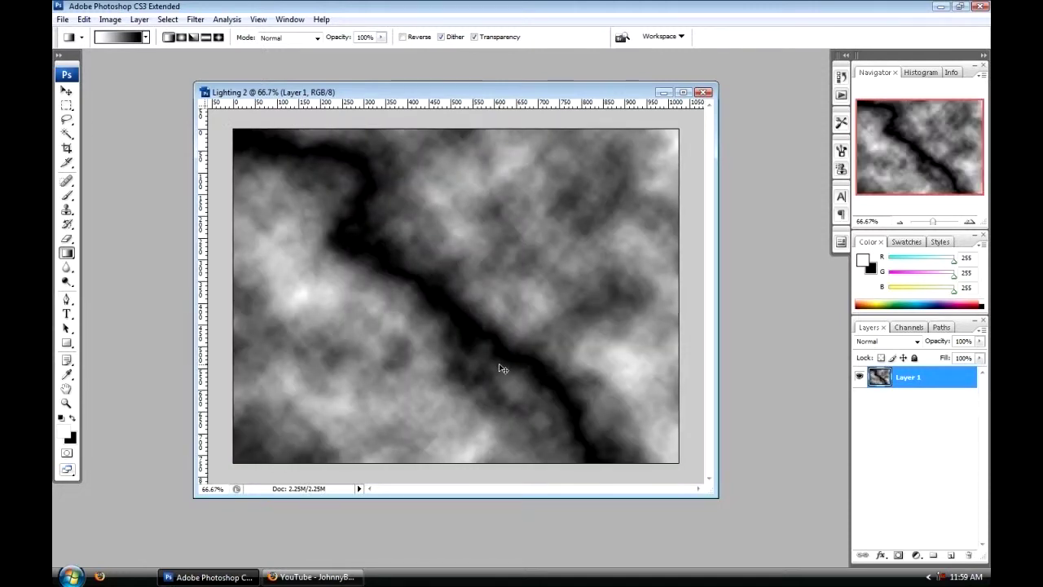
pyautogui.hotkey('ctrl', 'z')
pyautogui.hotkey('ctrl', 'f')
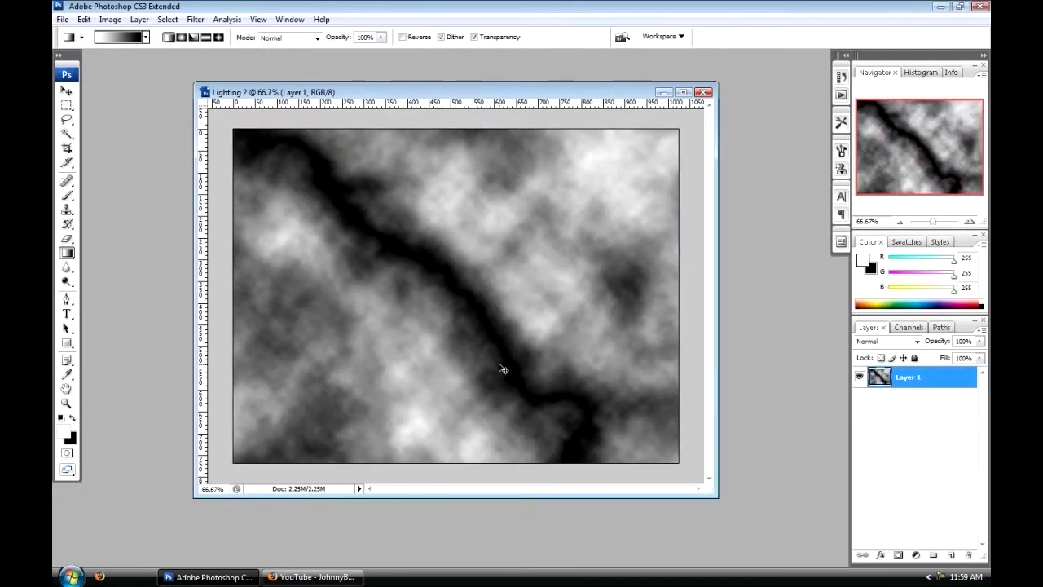
pyautogui.hotkey('ctrl', 'z')
pyautogui.hotkey('ctrl', 'f')
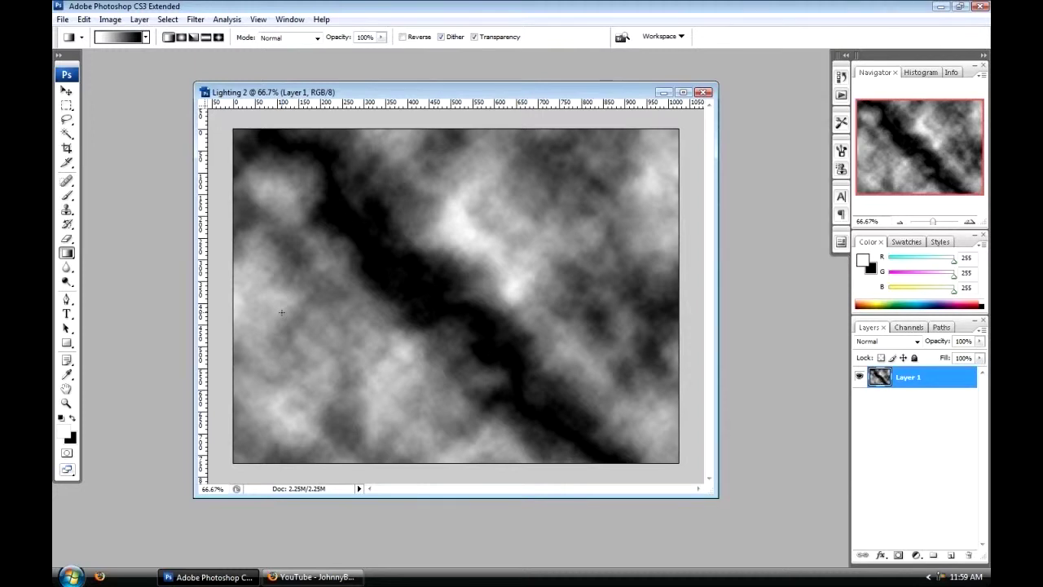
# Invert the clouds and push the Levels black input slider far right to isolate a white bolt.
pyautogui.hotkey('ctrl', 'i')
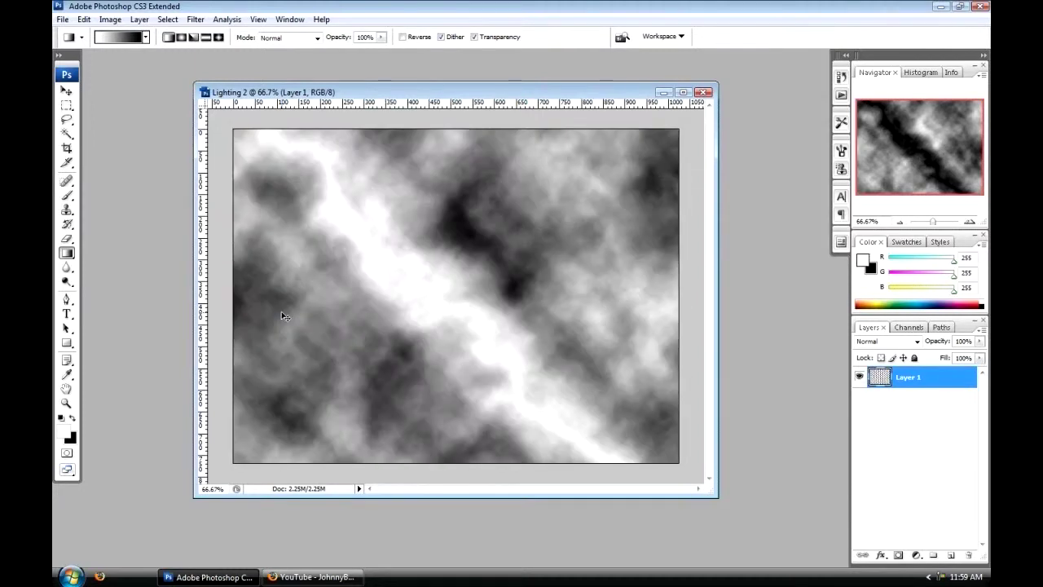
pyautogui.click(110, 19)
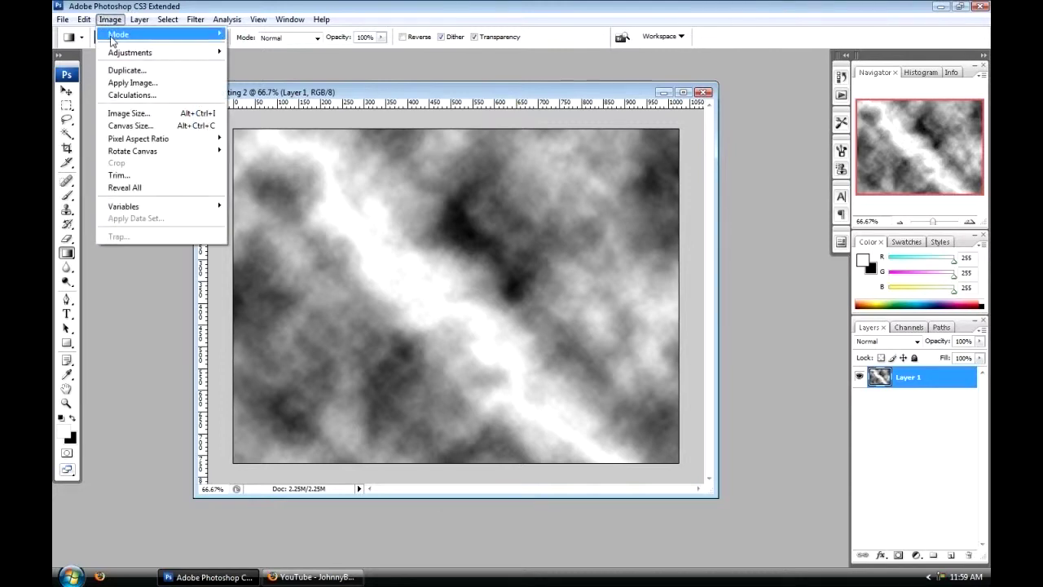
pyautogui.moveTo(130, 52)
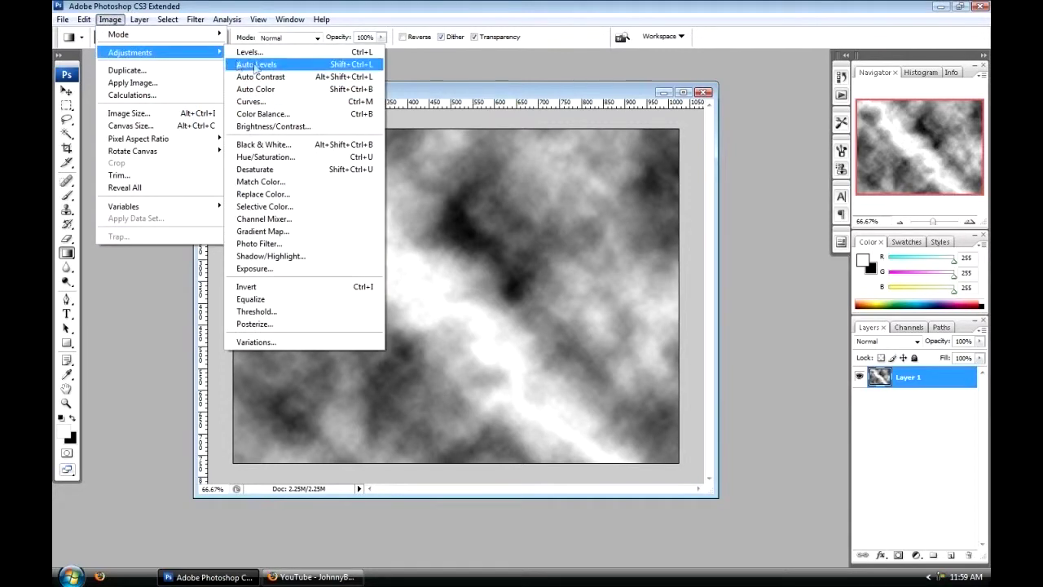
pyautogui.click(277, 54)
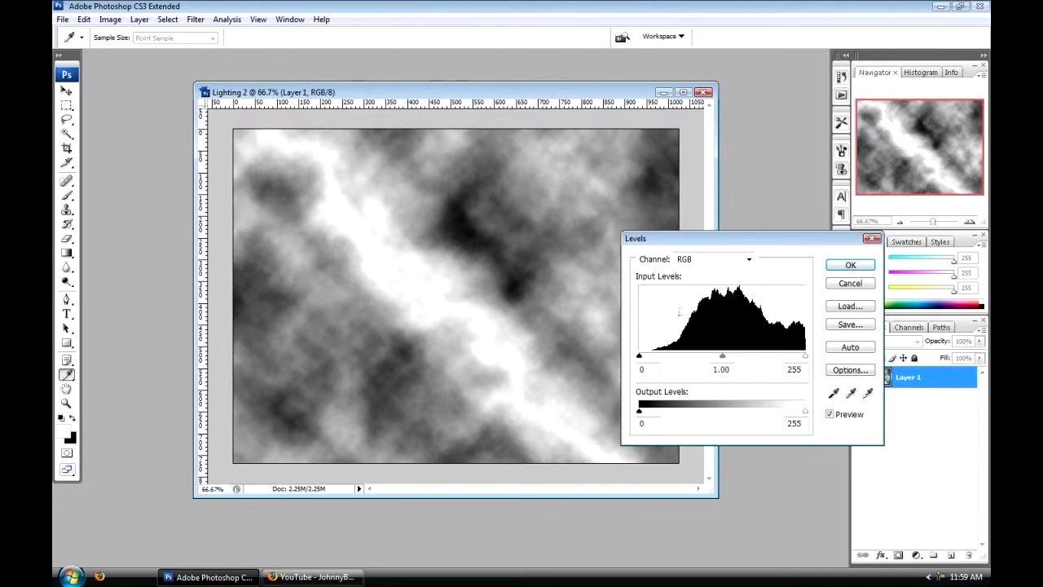
pyautogui.moveTo(639, 357); pyautogui.dragTo(807, 359)
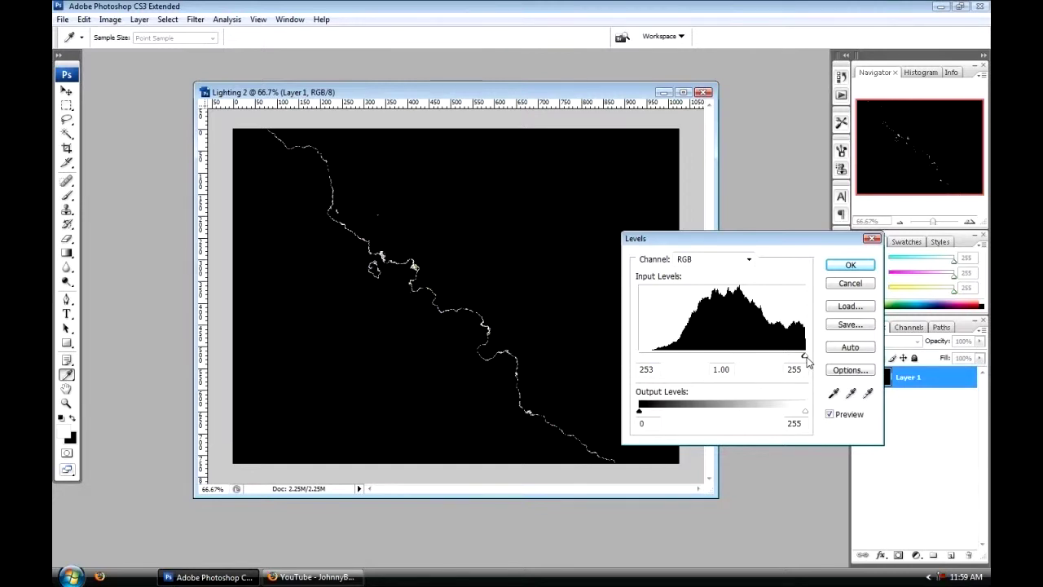
pyautogui.moveTo(807, 361); pyautogui.dragTo(778, 359)
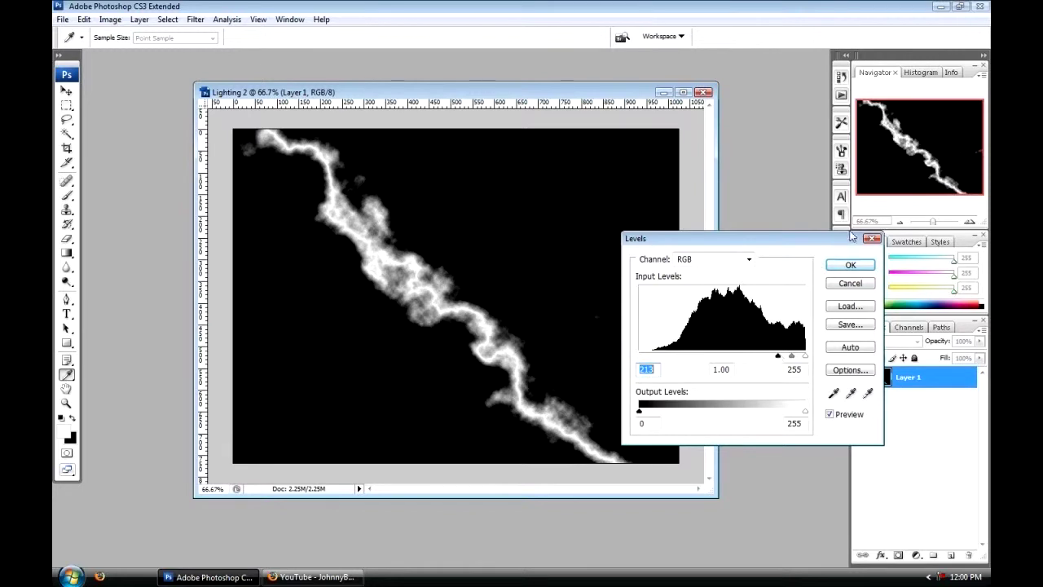
pyautogui.click(850, 267)
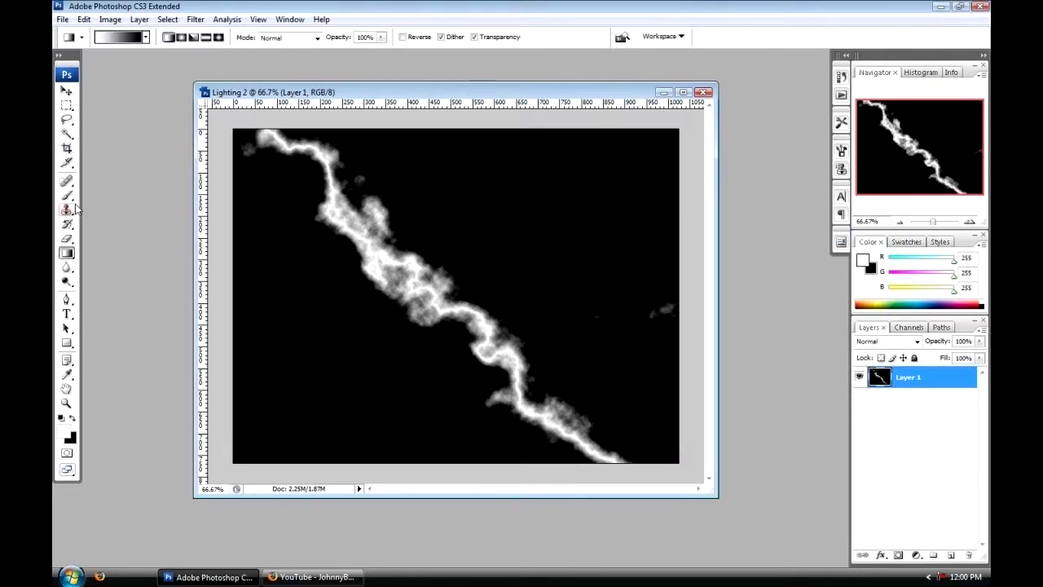
# Make black the foreground colour and brush over the grey specks on the right.
pyautogui.click(71, 418)
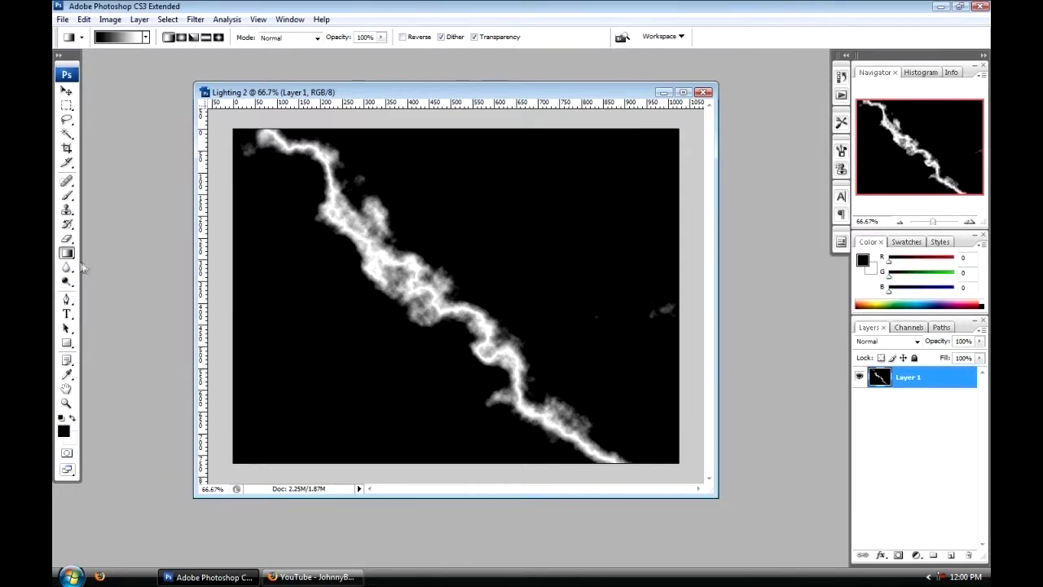
pyautogui.click(69, 197)
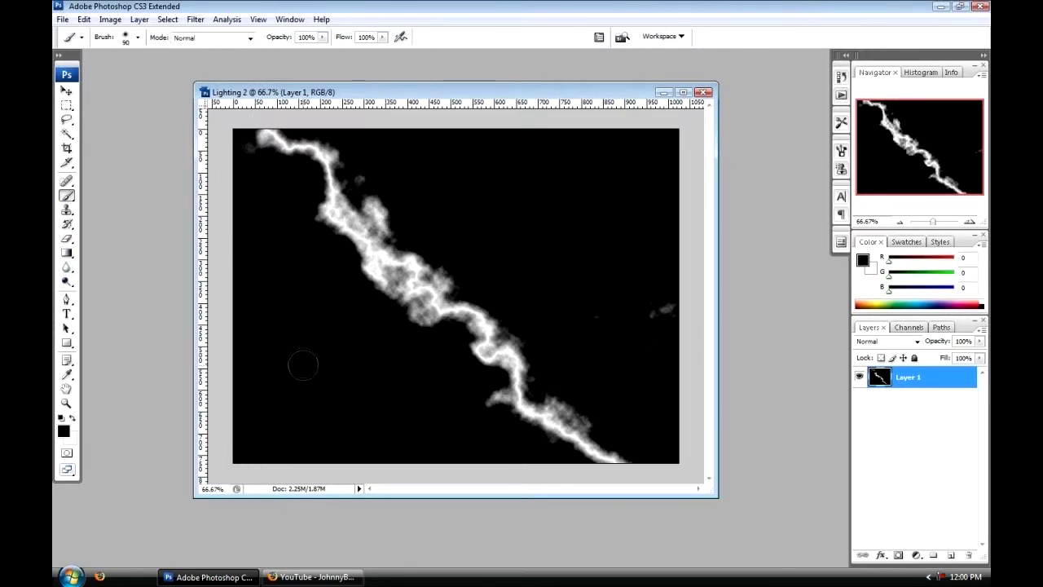
pyautogui.moveTo(603, 310); pyautogui.dragTo(670, 308)
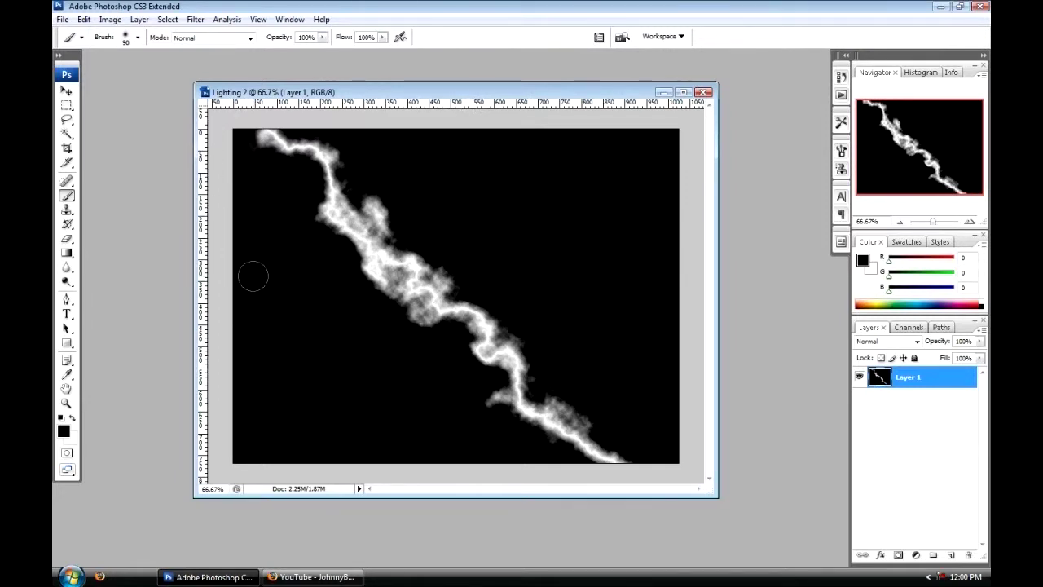
# Colorize the bolt in Hue/Saturation with Saturation 100 and Hue about 218.
pyautogui.click(110, 19)
pyautogui.moveTo(131, 52)
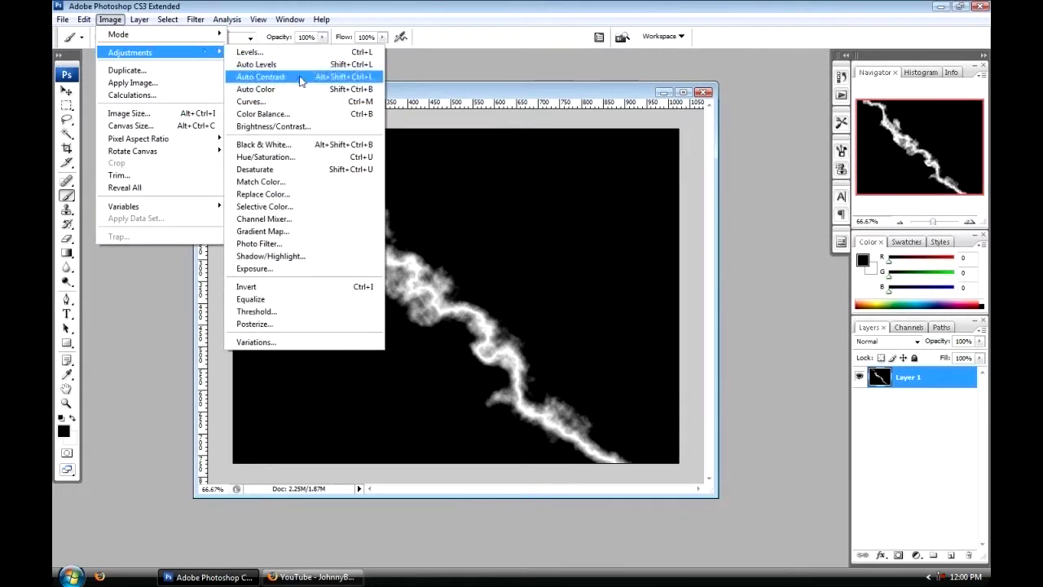
pyautogui.click(272, 156)
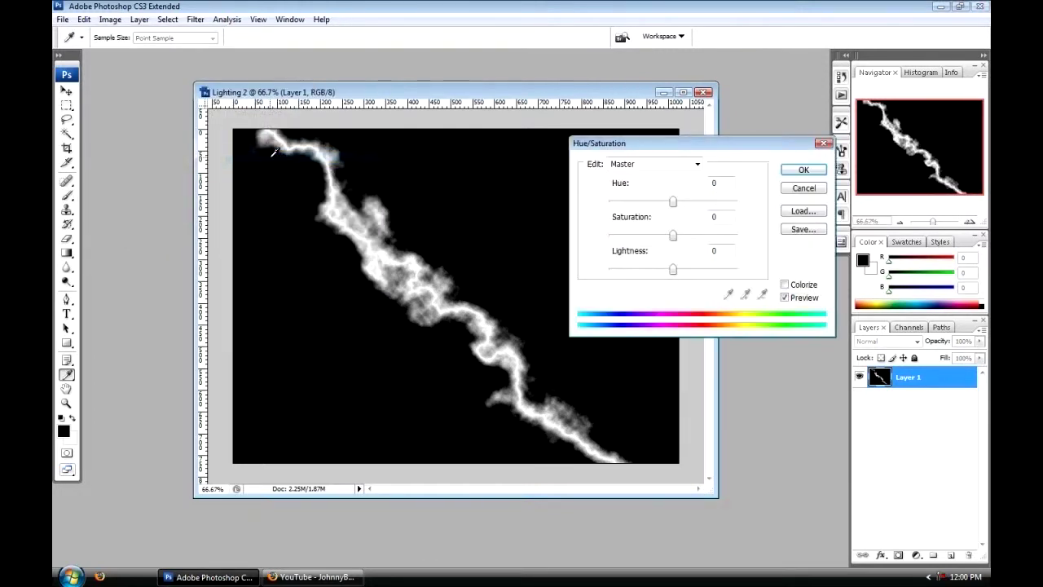
pyautogui.click(784, 286)
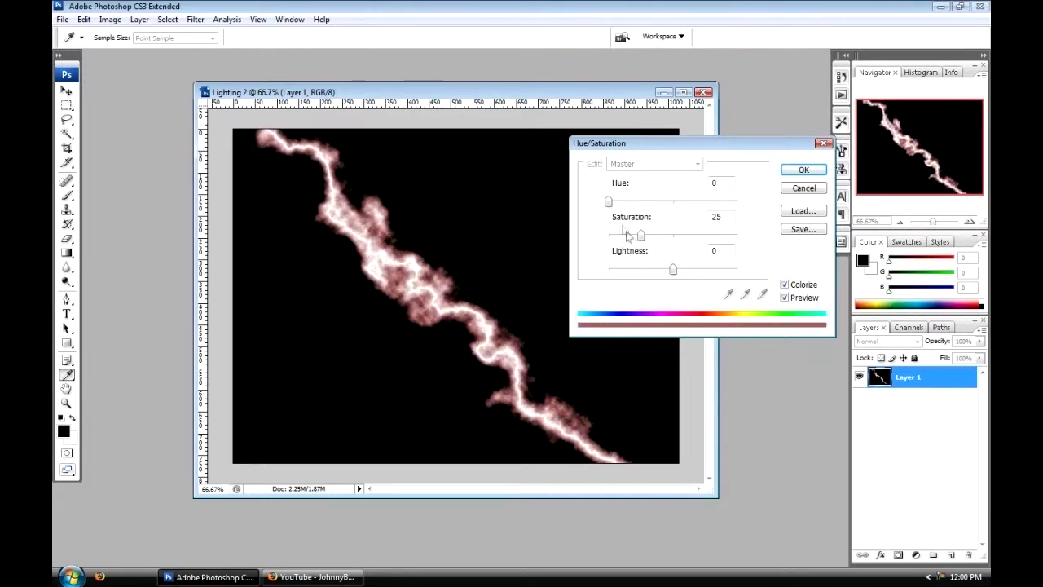
pyautogui.moveTo(642, 236); pyautogui.dragTo(738, 236)
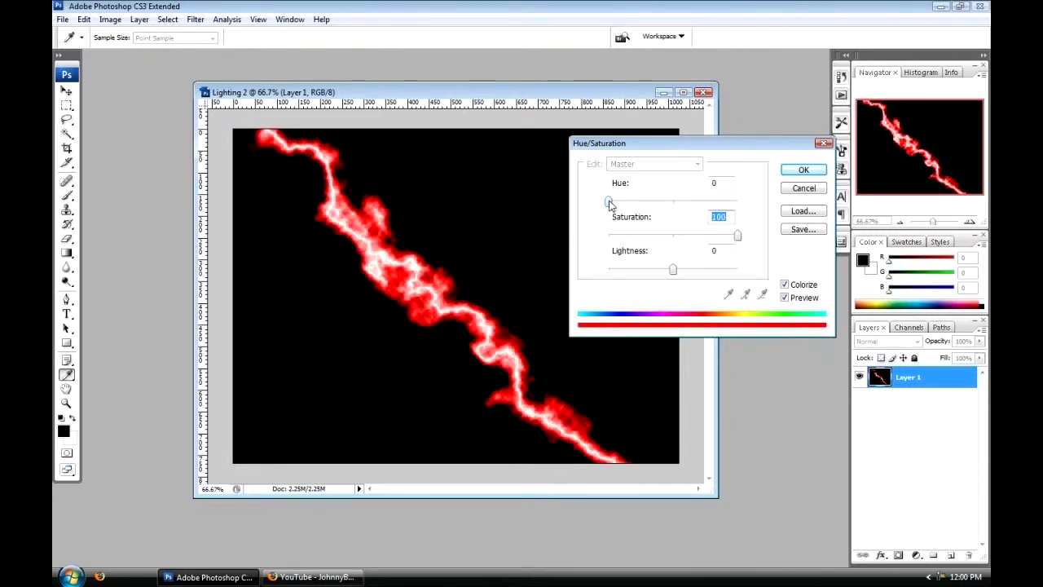
pyautogui.moveTo(609, 202)
pyautogui.mouseDown()
pyautogui.moveTo(644, 202)
pyautogui.moveTo(691, 225)
pyautogui.mouseUp()
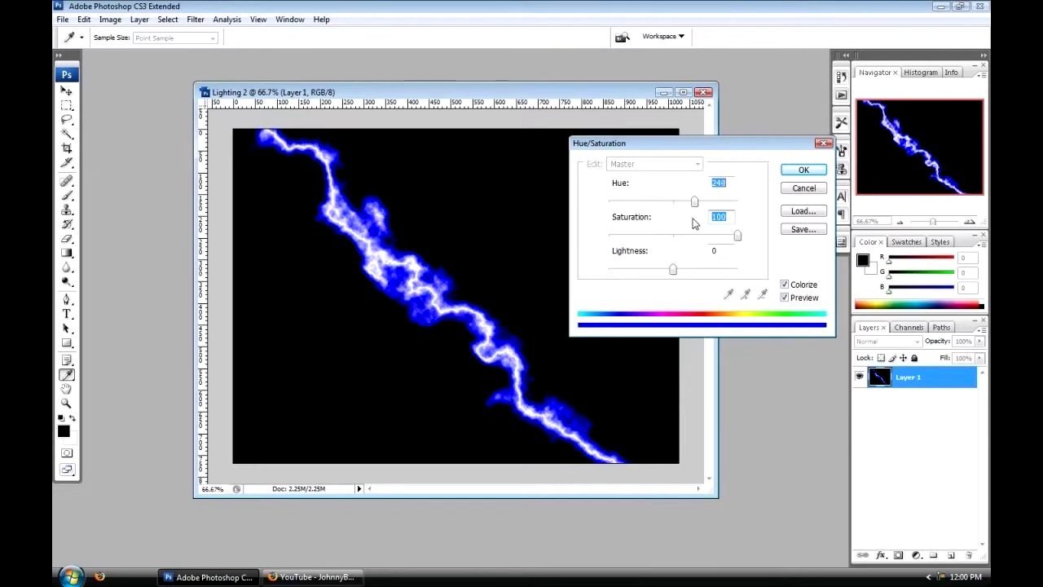
pyautogui.moveTo(690, 223); pyautogui.dragTo(688, 220)
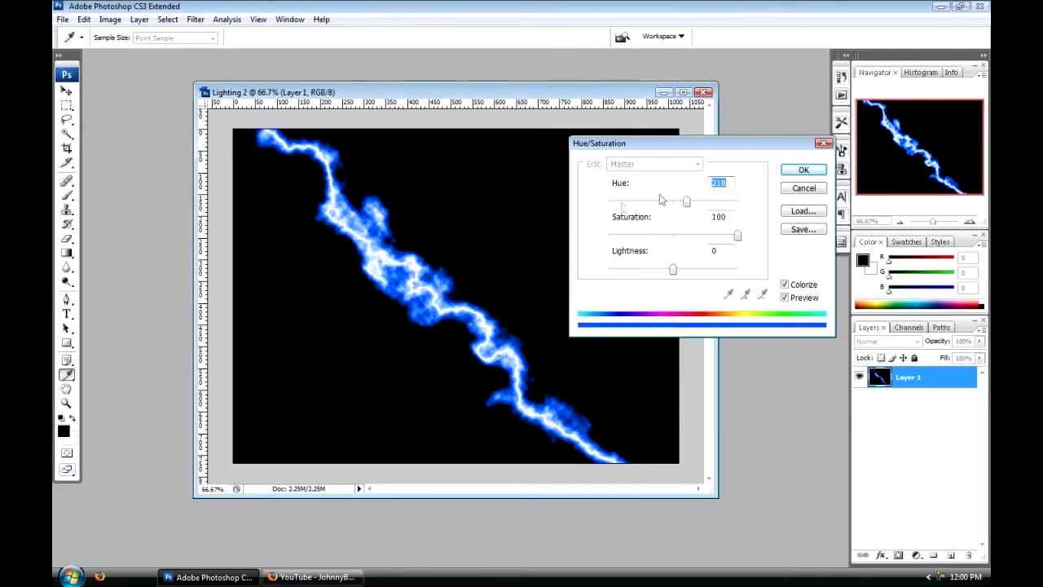
pyautogui.click(804, 171)
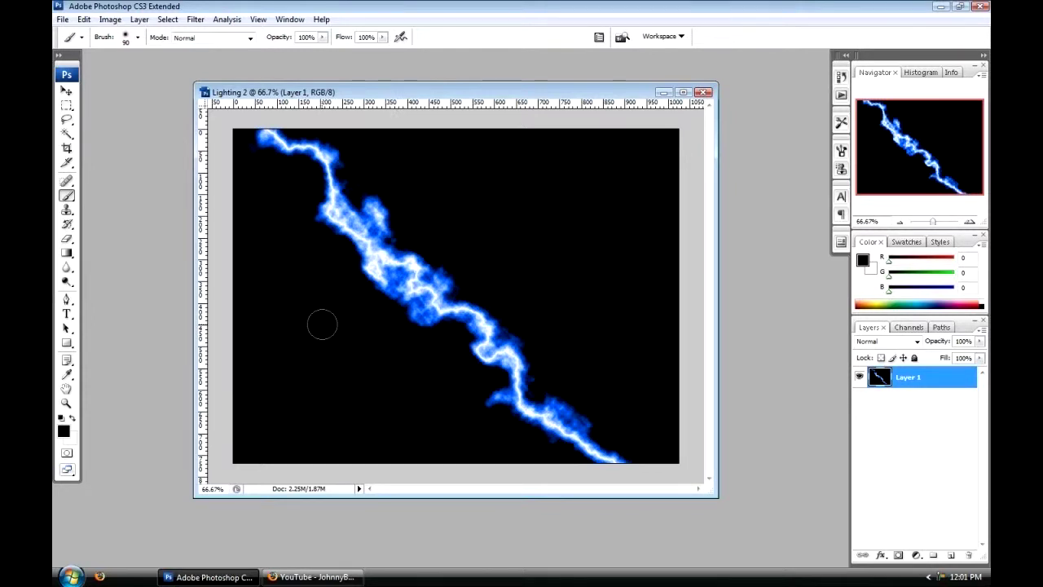
# Magic-wand the black background, invert to select the bolt, and open Select > Refine Edge.
pyautogui.click(66, 91)
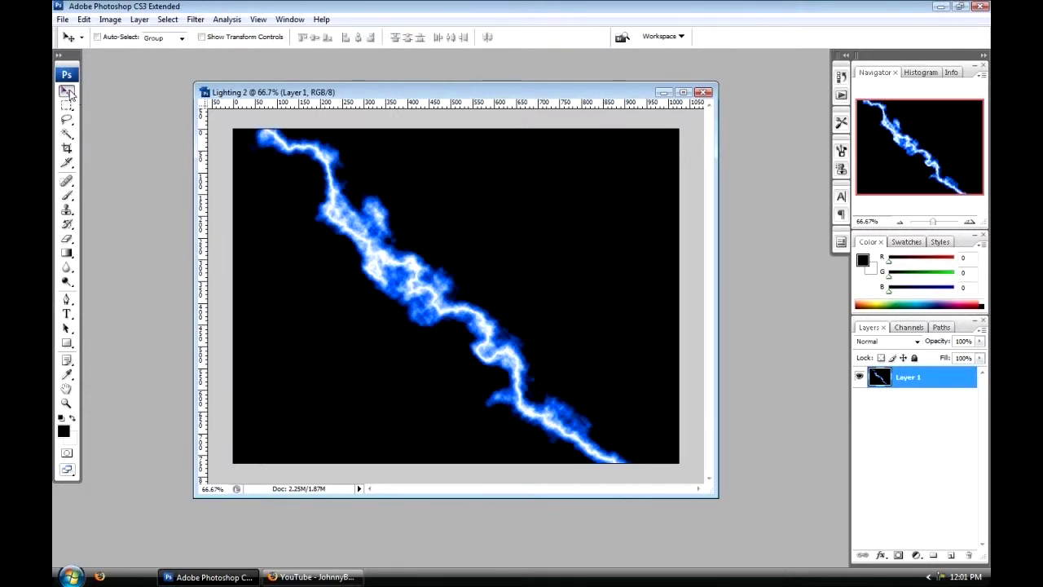
pyautogui.click(66, 133)
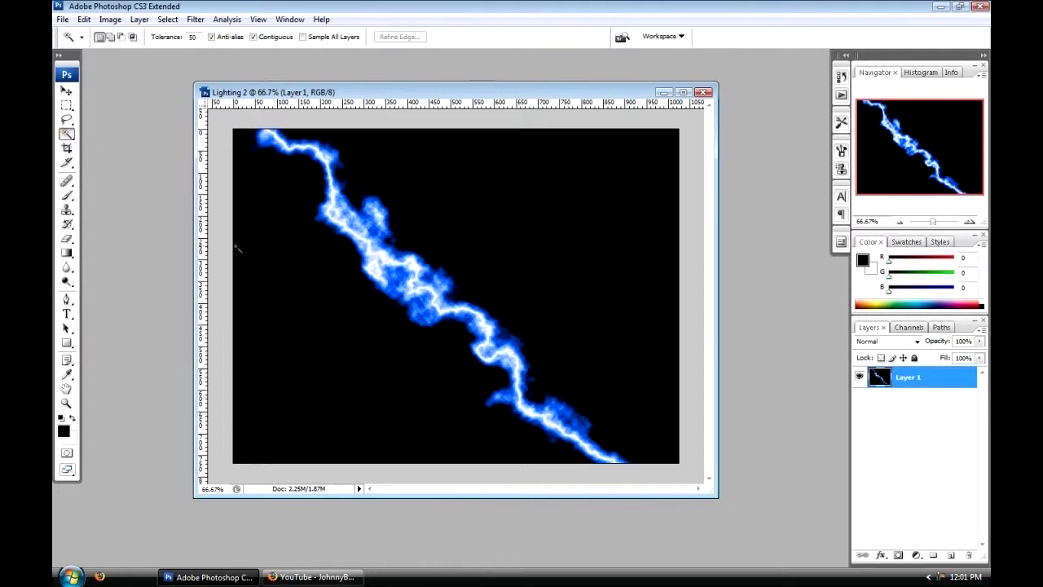
pyautogui.click(359, 361)
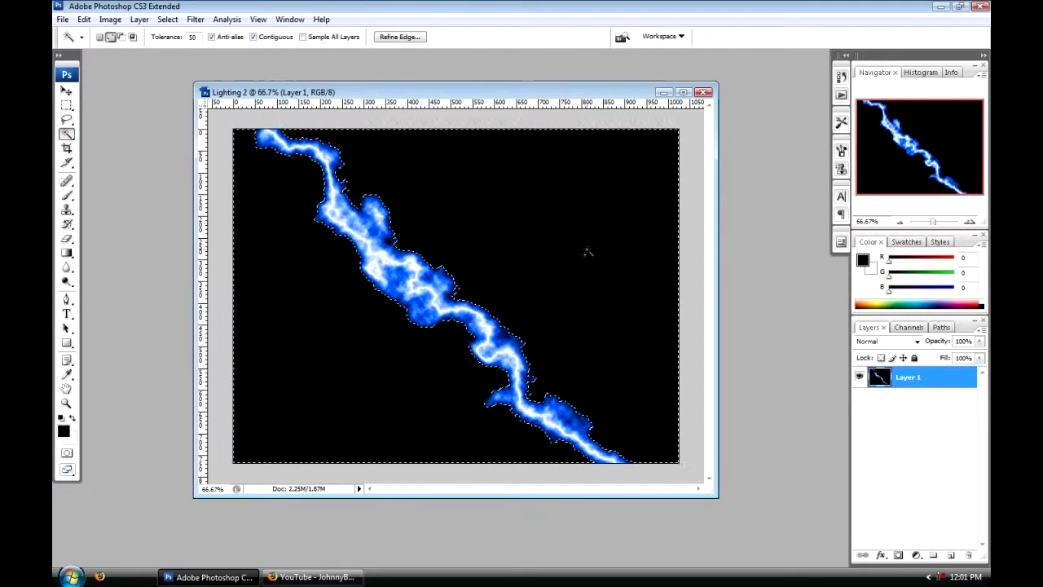
pyautogui.keyDown('shift'); pyautogui.click(542, 257); pyautogui.keyUp('shift')
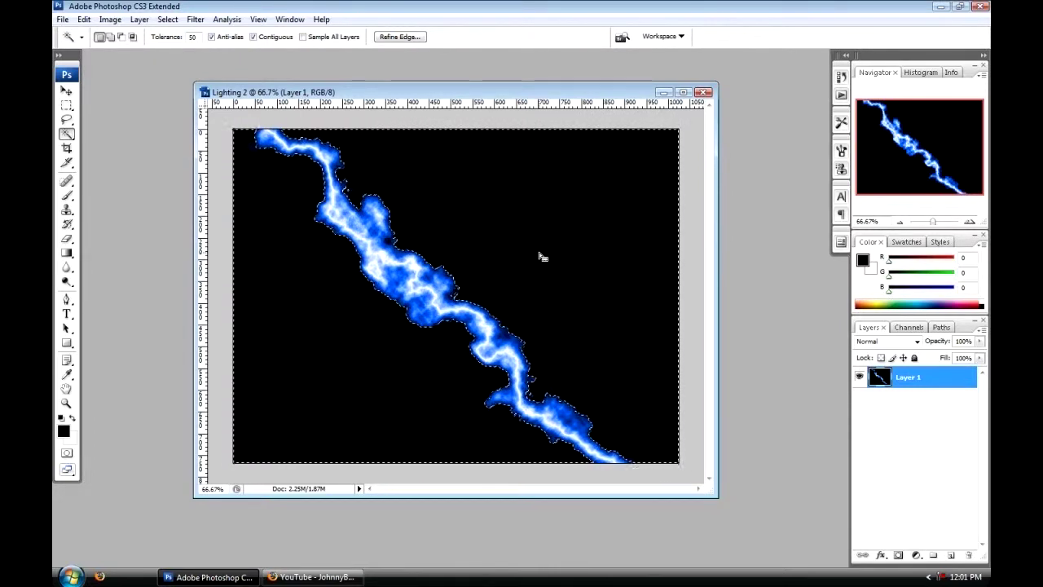
pyautogui.hotkey('ctrl', 'shift', 'i')
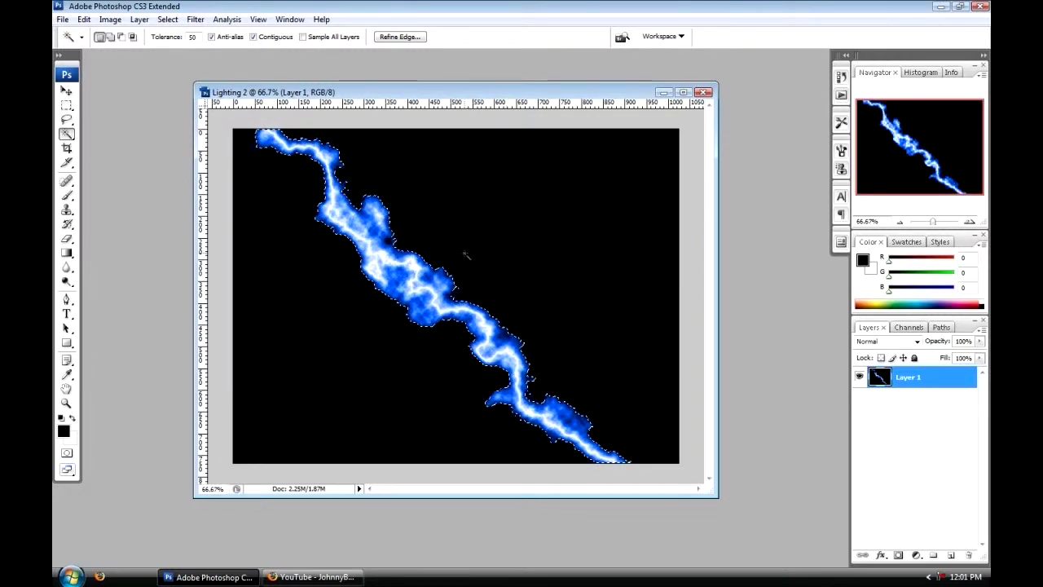
pyautogui.click(195, 21)
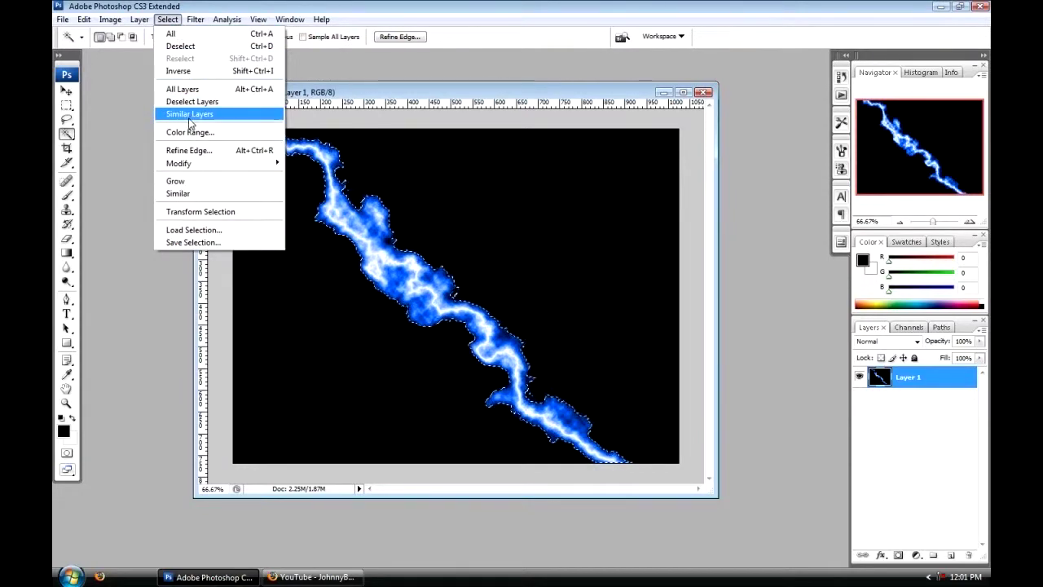
pyautogui.click(189, 151)
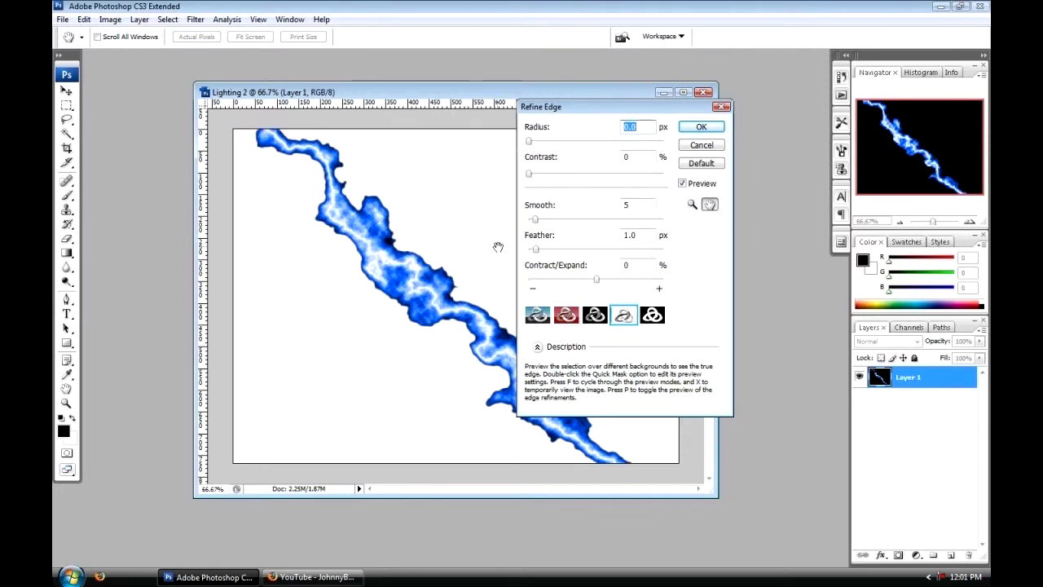
# In Refine Edge, set Smooth 3, Feather 1.5 px and Radius about 0.2 px, then apply.
pyautogui.moveTo(536, 251)
pyautogui.mouseDown()
pyautogui.moveTo(525, 250)
pyautogui.moveTo(525, 220)
pyautogui.mouseUp()
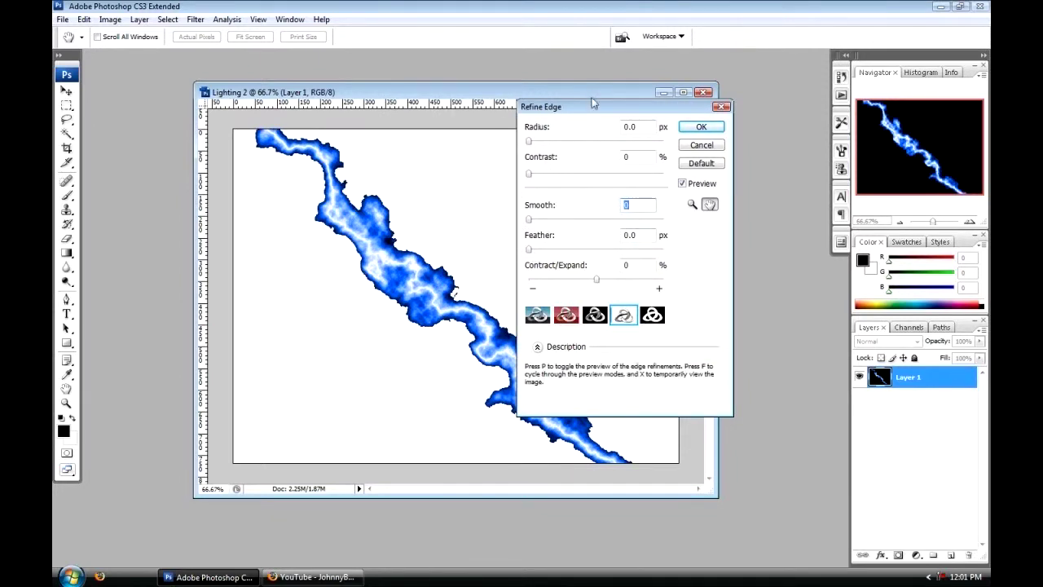
pyautogui.moveTo(593, 106); pyautogui.dragTo(626, 136)
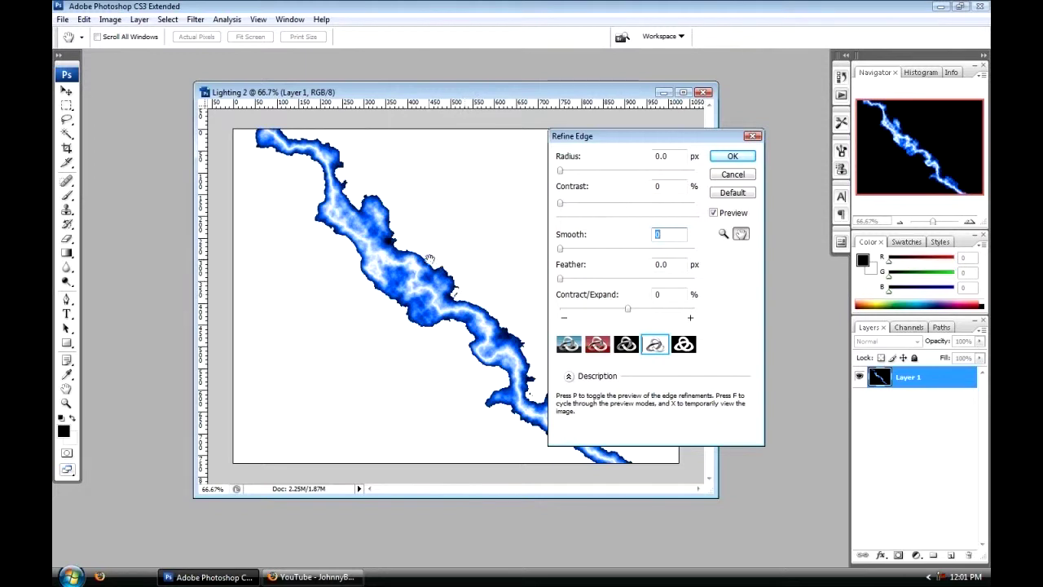
pyautogui.moveTo(529, 249)
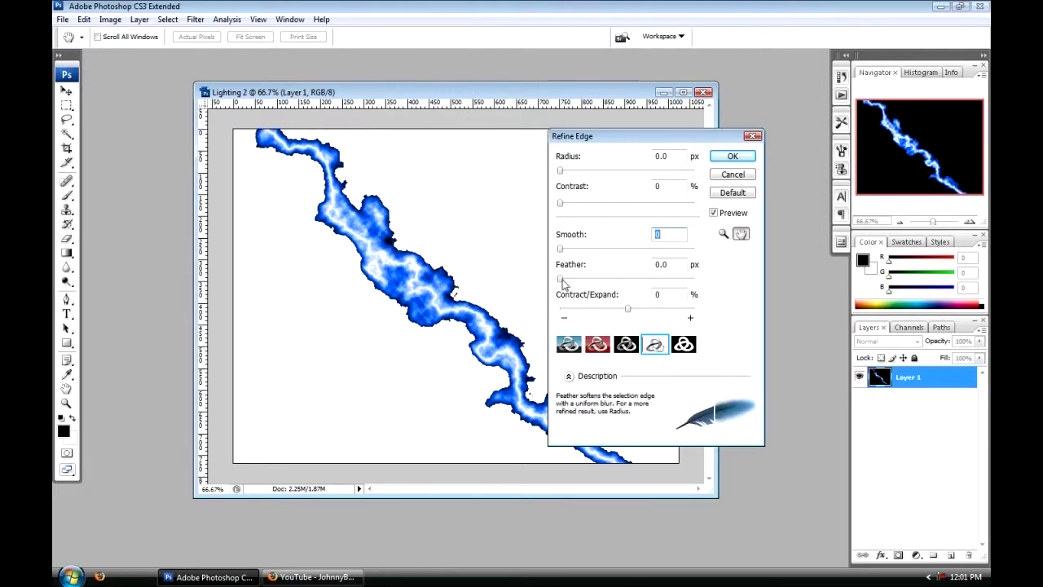
pyautogui.moveTo(560, 282); pyautogui.dragTo(569, 278)
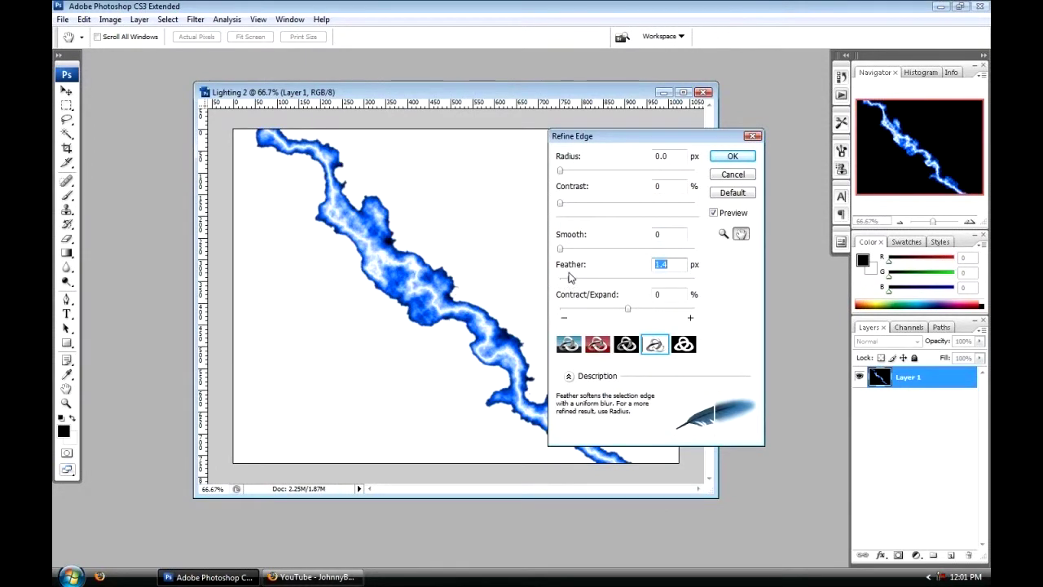
pyautogui.moveTo(571, 280); pyautogui.dragTo(566, 251)
pyautogui.moveTo(628, 308)
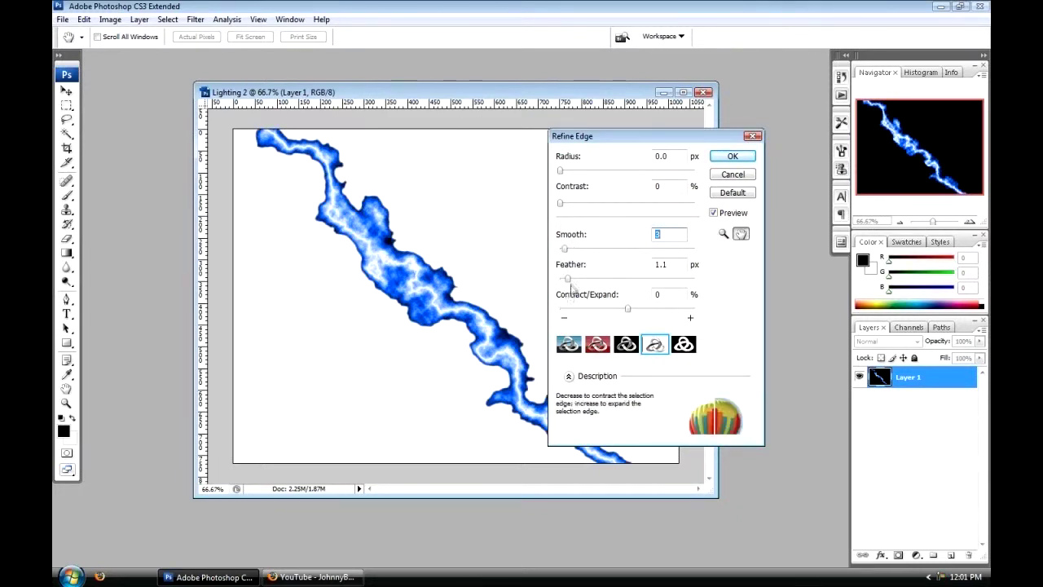
pyautogui.click(571, 279)
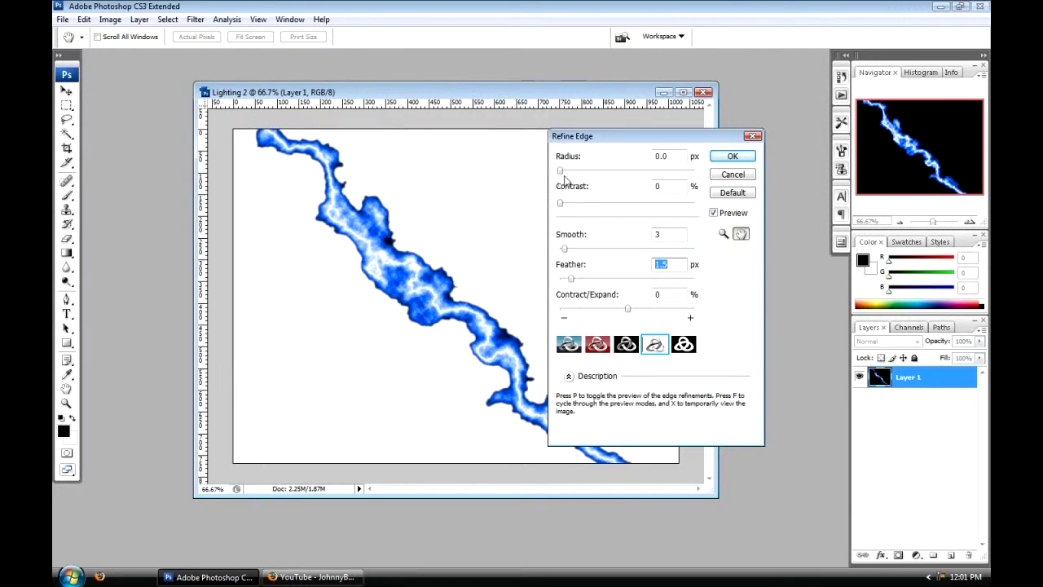
pyautogui.moveTo(560, 171); pyautogui.dragTo(561, 175)
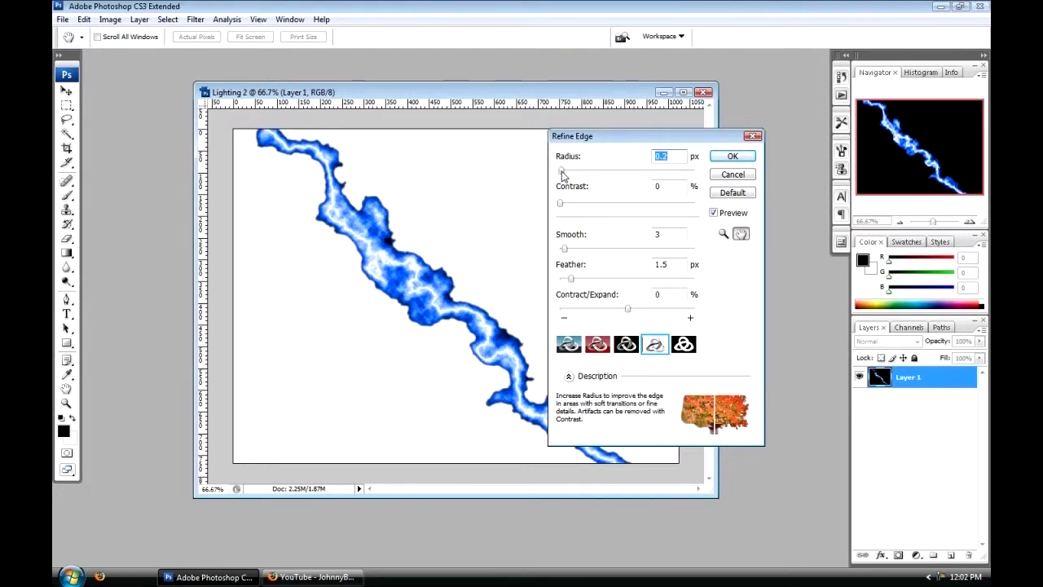
pyautogui.click(714, 160)
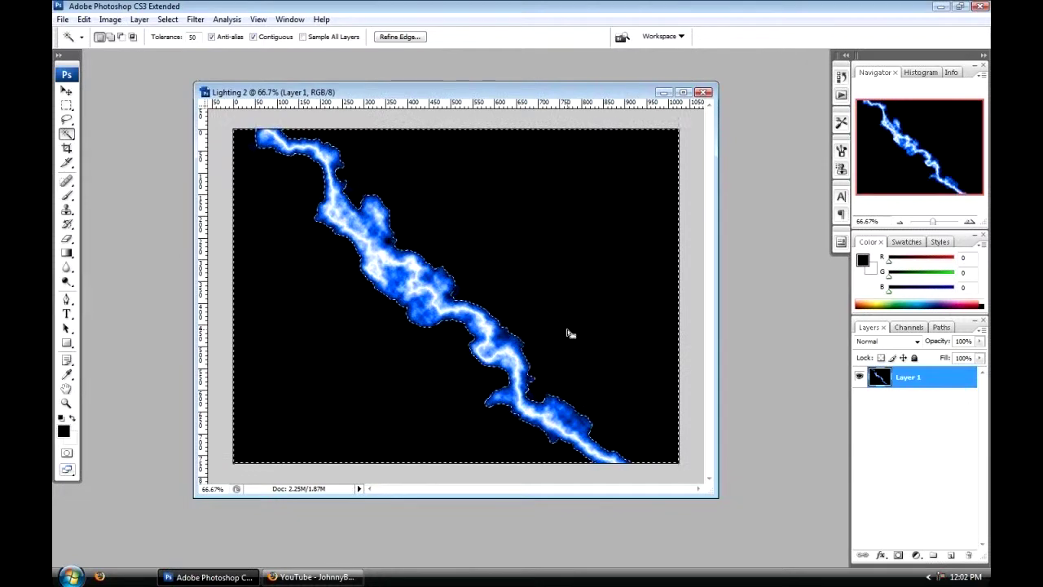
pyautogui.press('Delete')
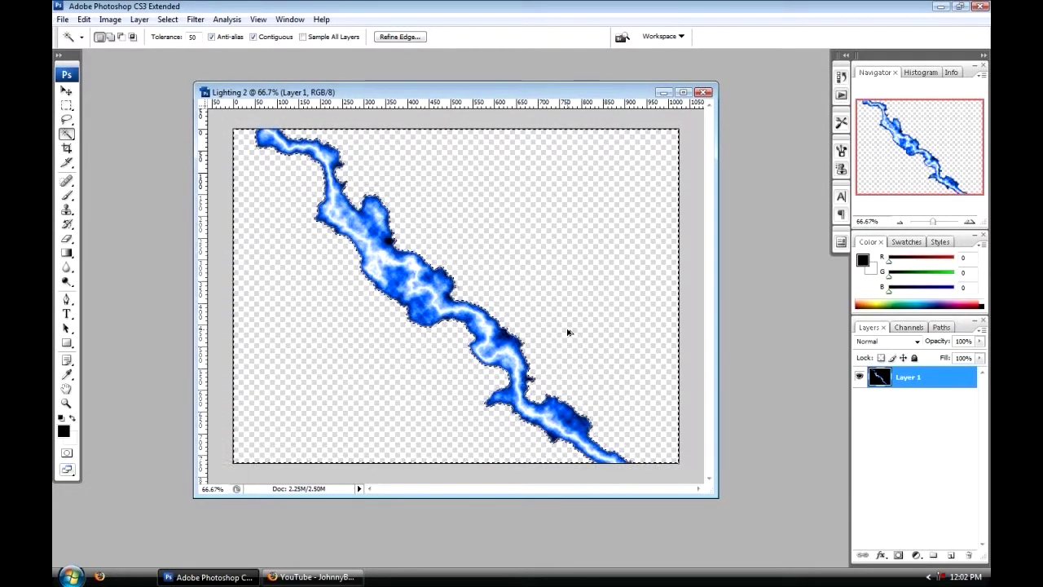
pyautogui.hotkey('alt', 'BackSpace')
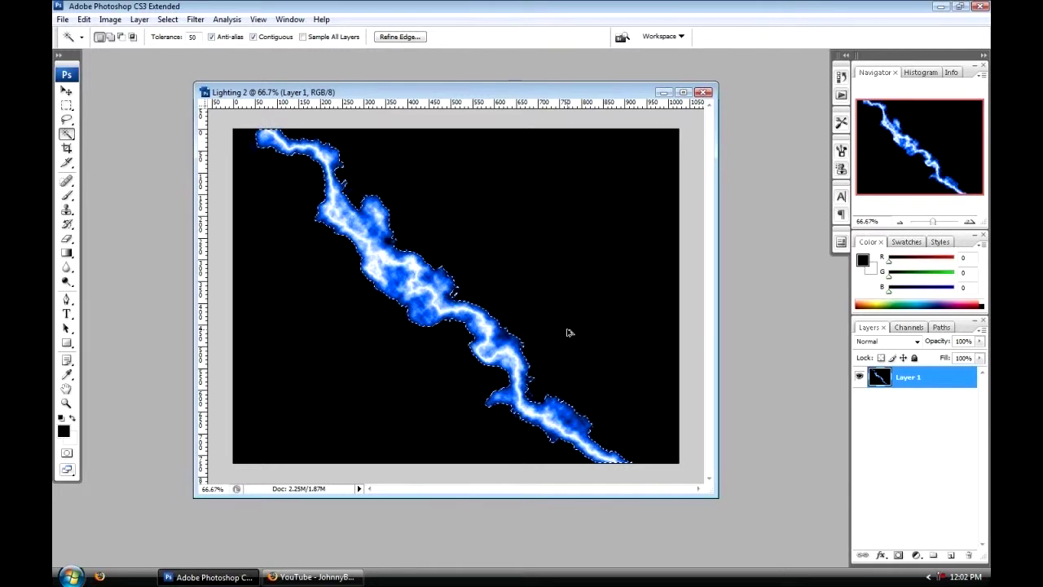
pyautogui.hotkey('ctrl', 'shift', 'i')
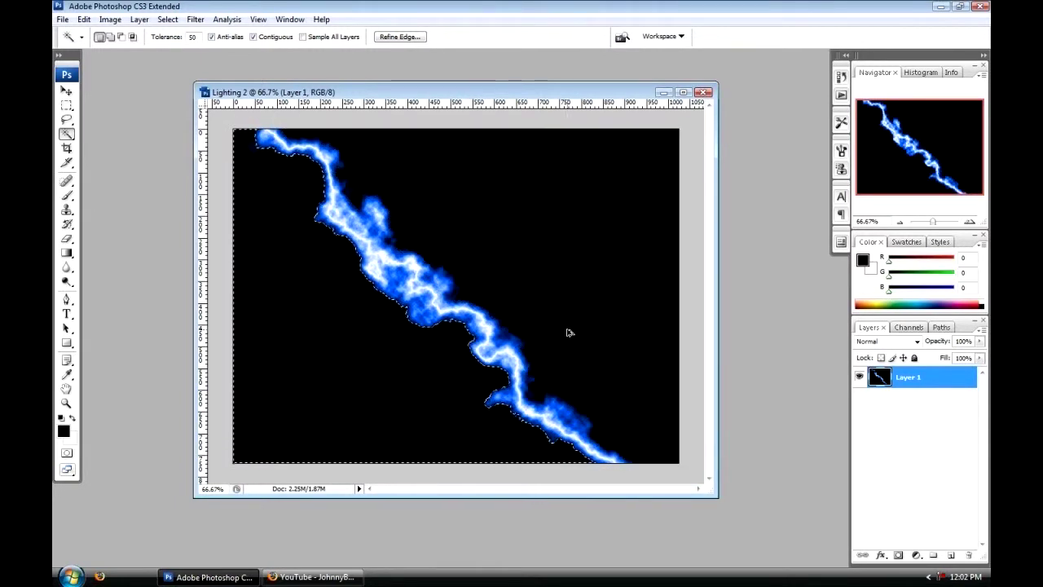
pyautogui.hotkey('ctrl', 'd')
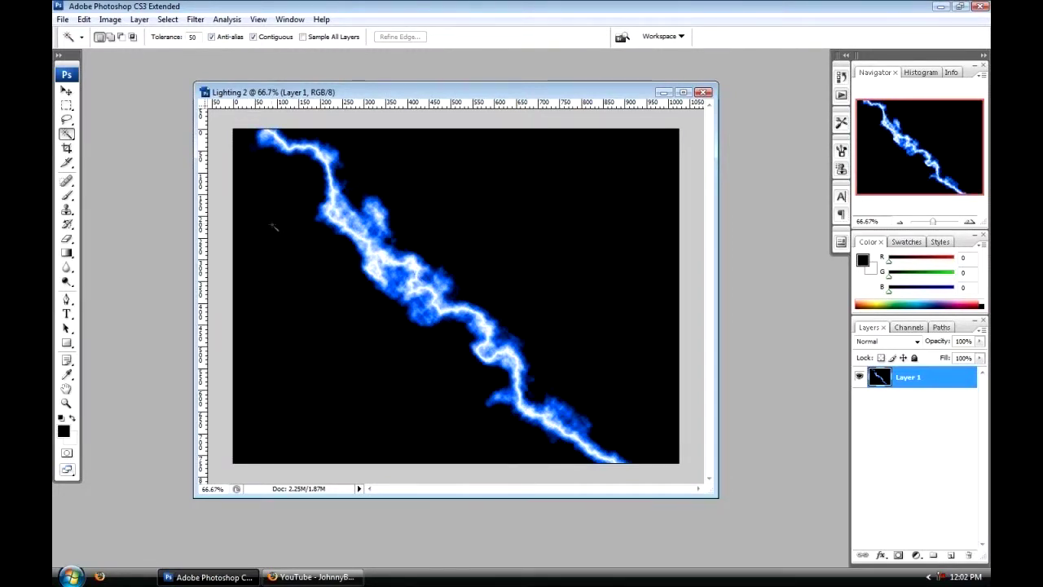
# Select the black background with Select > Color Range.
pyautogui.click(168, 20)
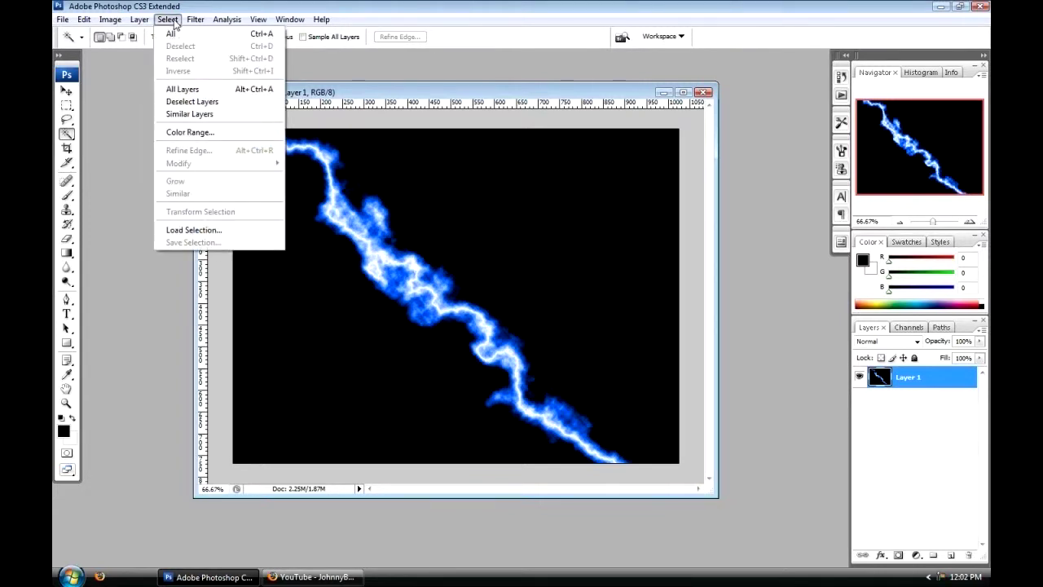
pyautogui.click(195, 133)
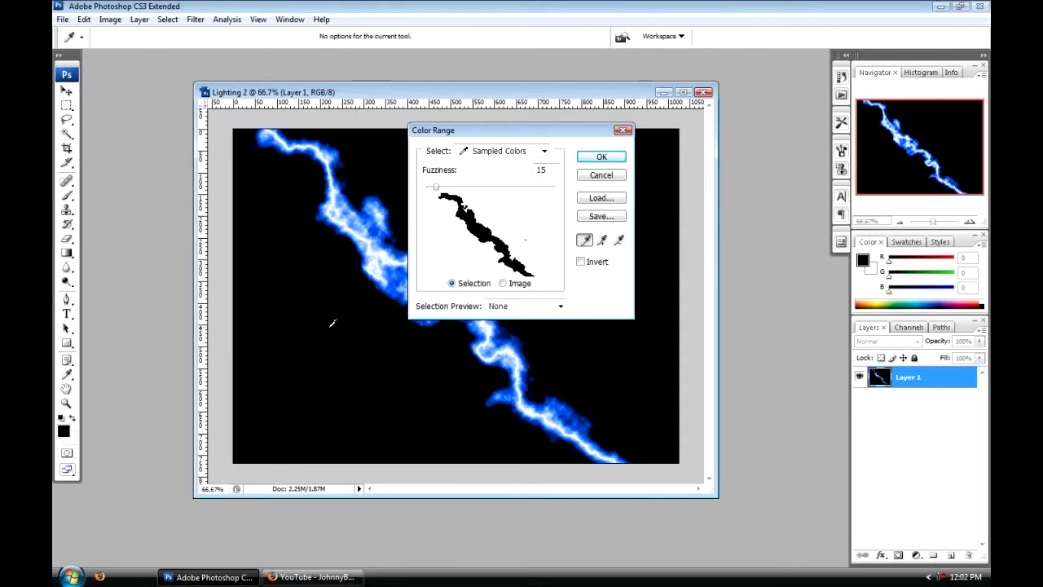
pyautogui.click(601, 158)
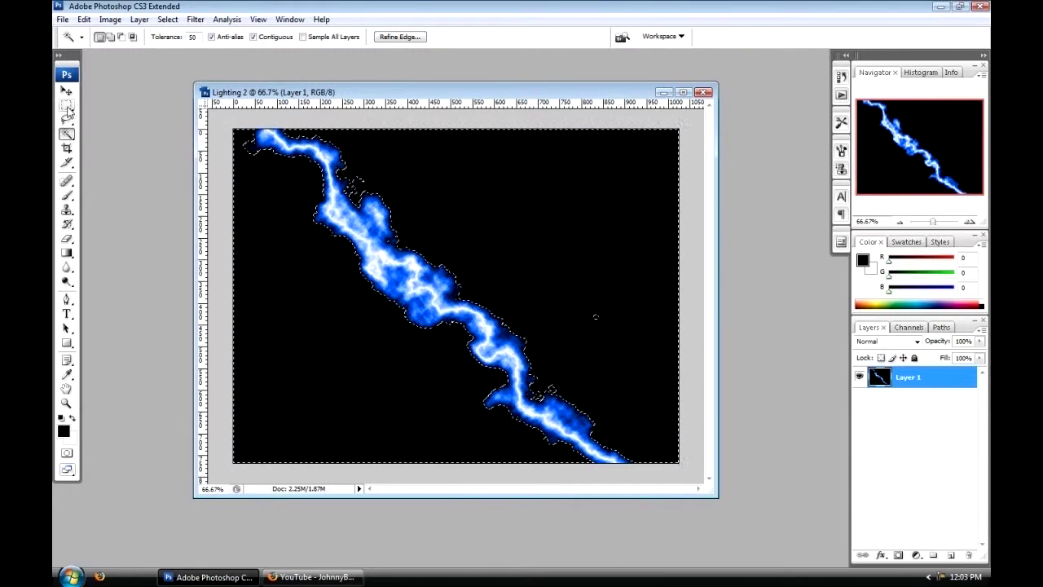
# Invert the selection with Ctrl+Shift+I so it outlines the lightning bolt.
pyautogui.click(67, 106)
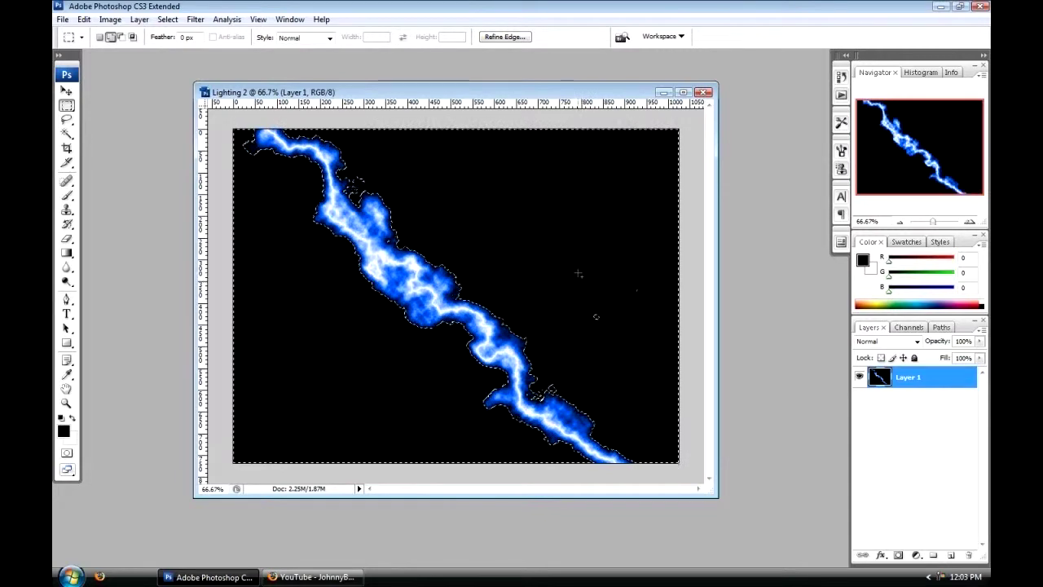
pyautogui.moveTo(631, 319); pyautogui.dragTo(632, 321)
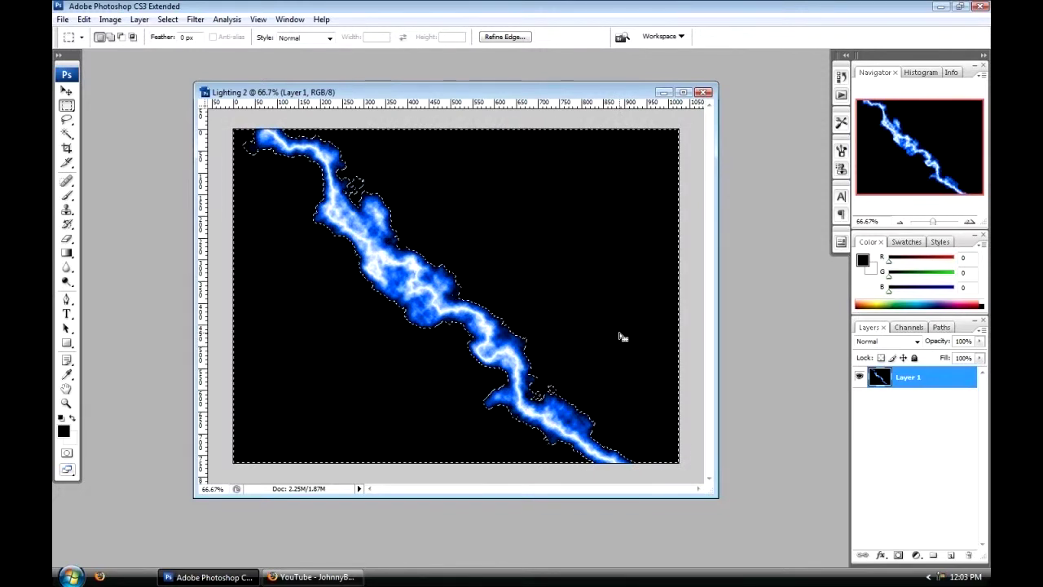
pyautogui.hotkey('ctrl', 'shift', 'i')
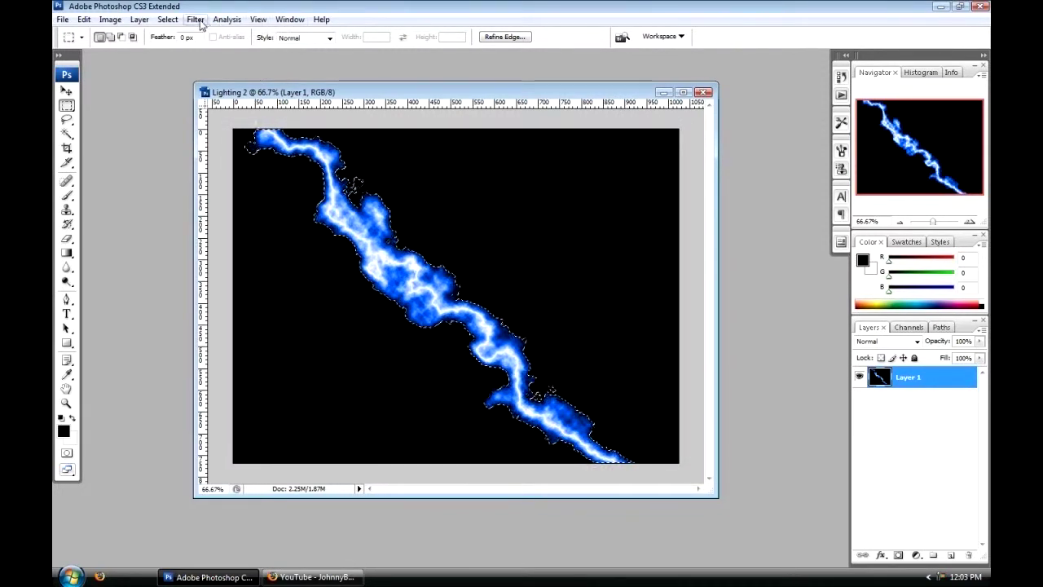
pyautogui.click(167, 18)
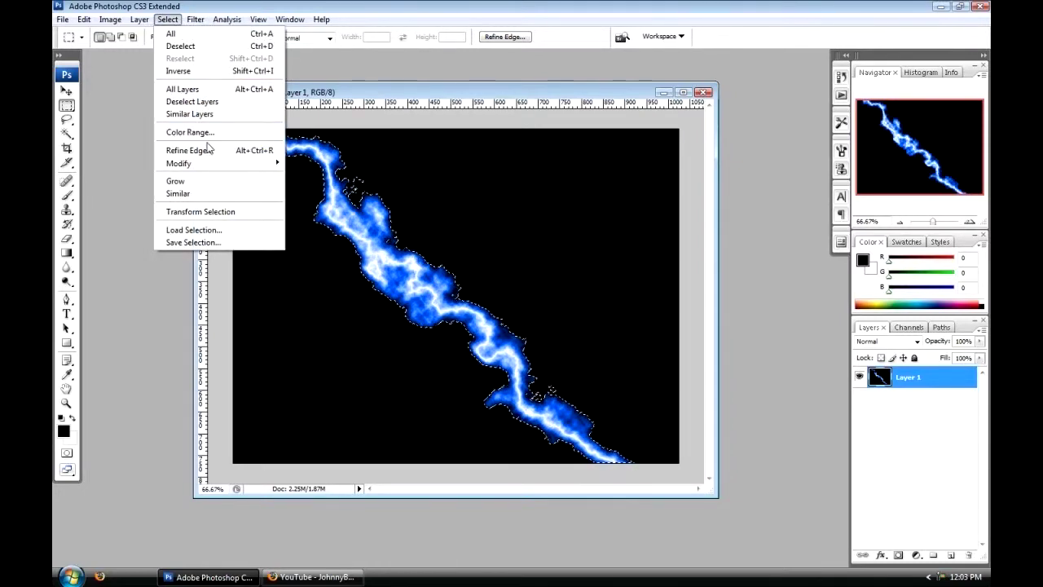
# Refine the selection edge with a lower feather and a smoothing amount.
pyautogui.click(208, 150)
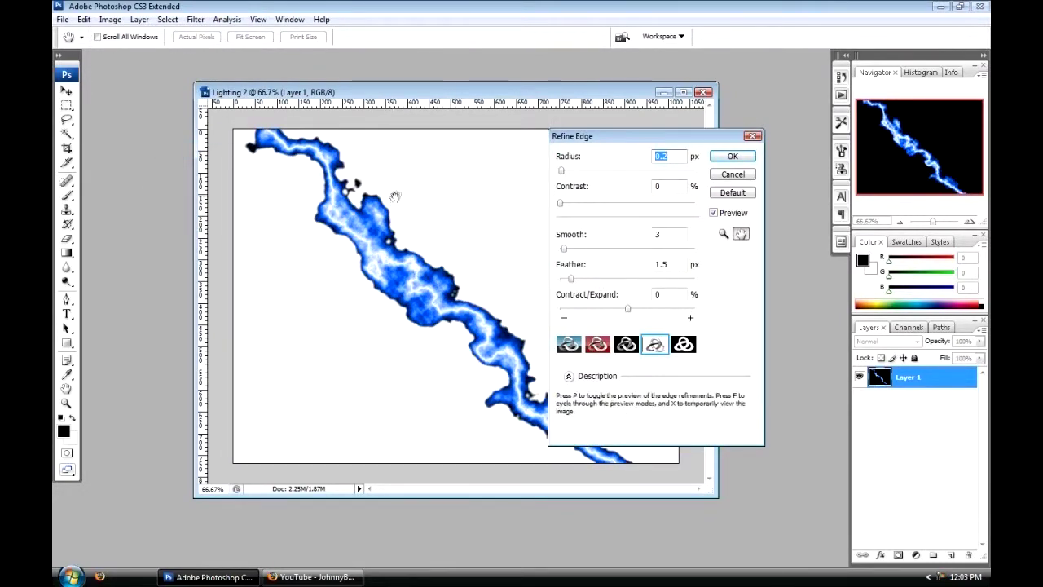
pyautogui.moveTo(571, 279)
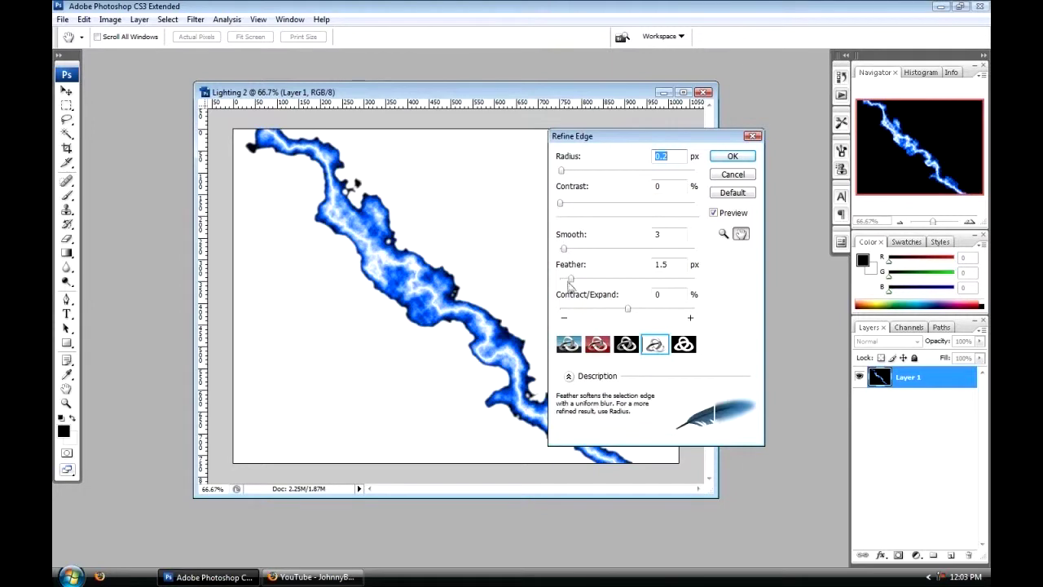
pyautogui.moveTo(569, 280); pyautogui.dragTo(563, 279)
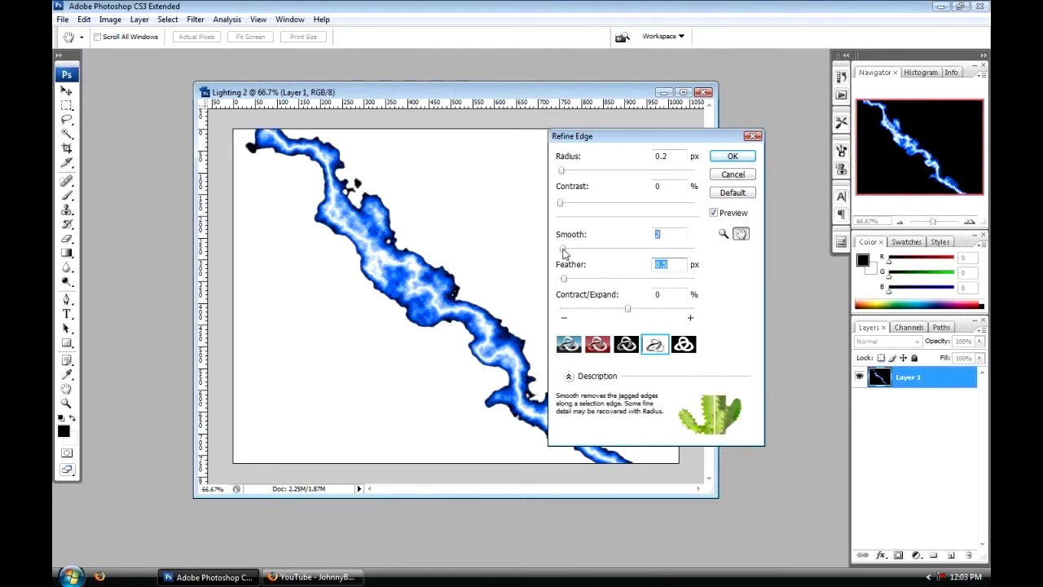
pyautogui.click(563, 249)
pyautogui.moveTo(566, 279)
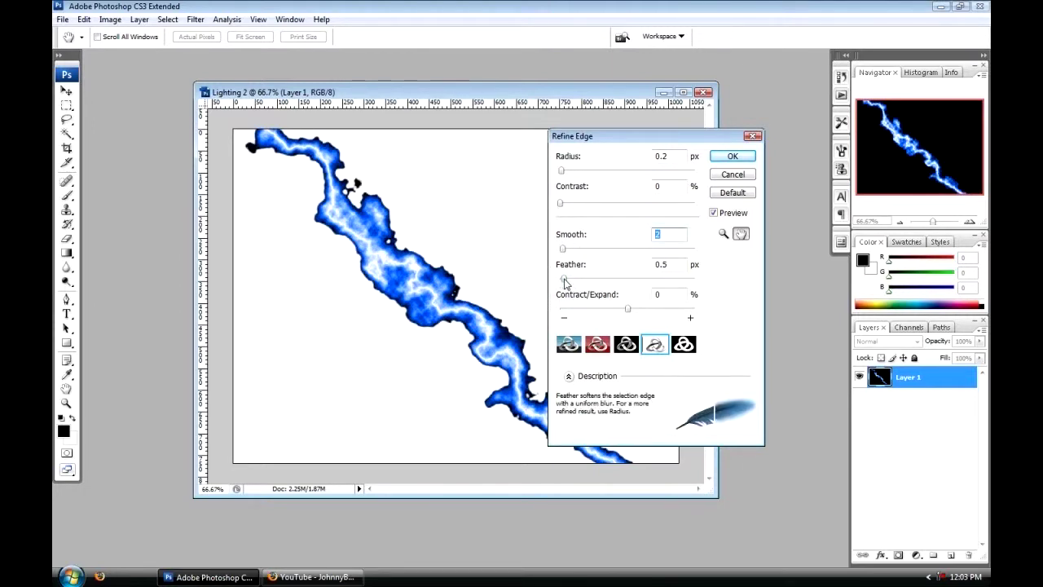
pyautogui.click(733, 157)
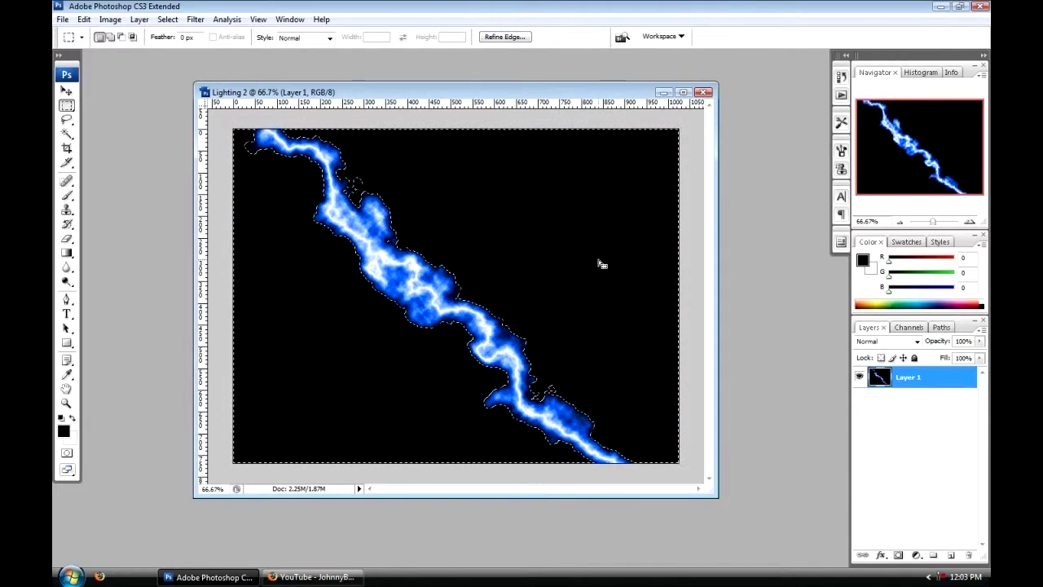
# Delete the black background and deselect, leaving the bolt on transparency.
pyautogui.press('Delete')
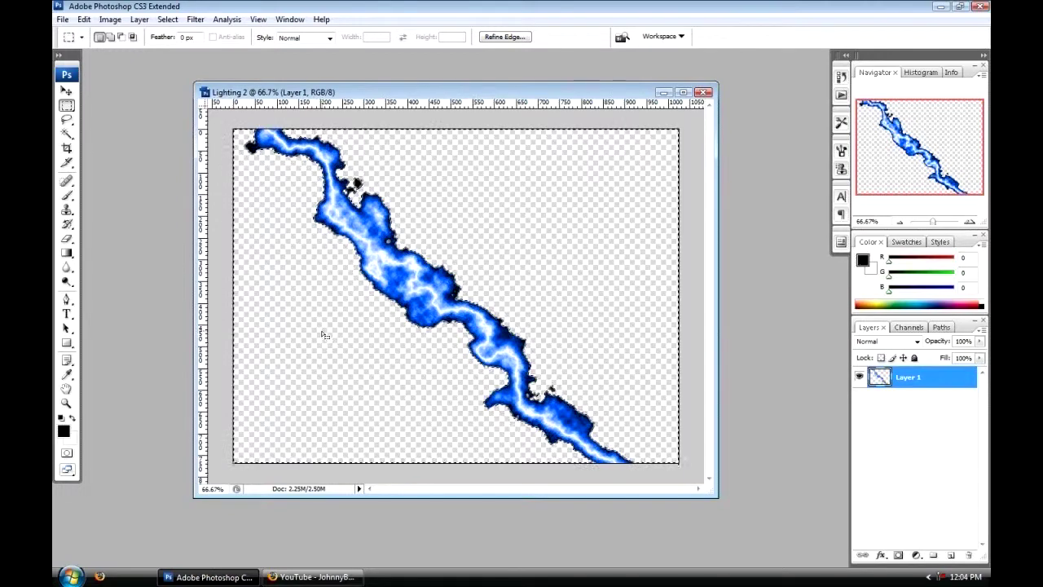
pyautogui.hotkey('ctrl', 'd')
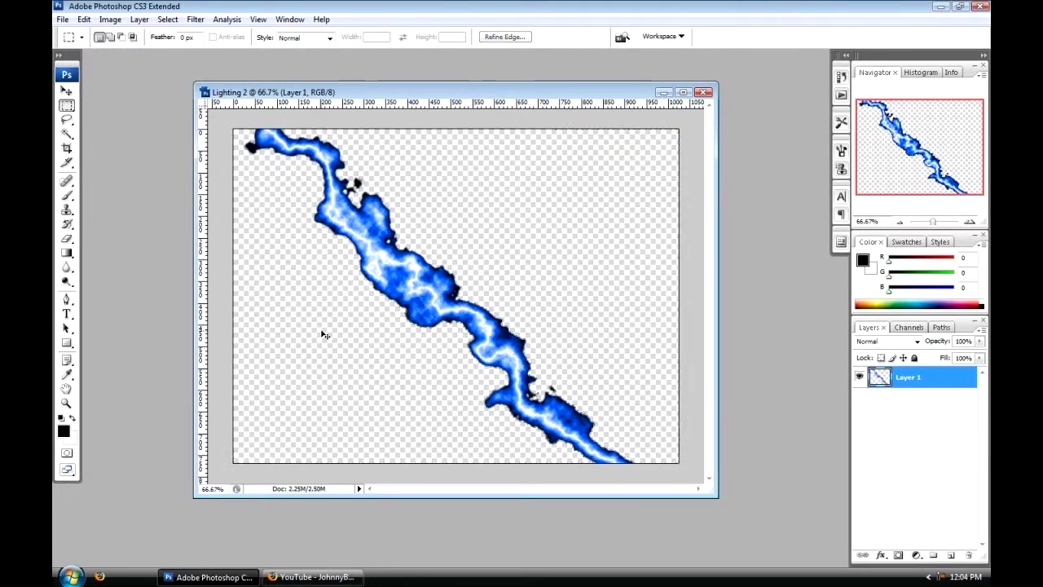
pyautogui.click(323, 332)
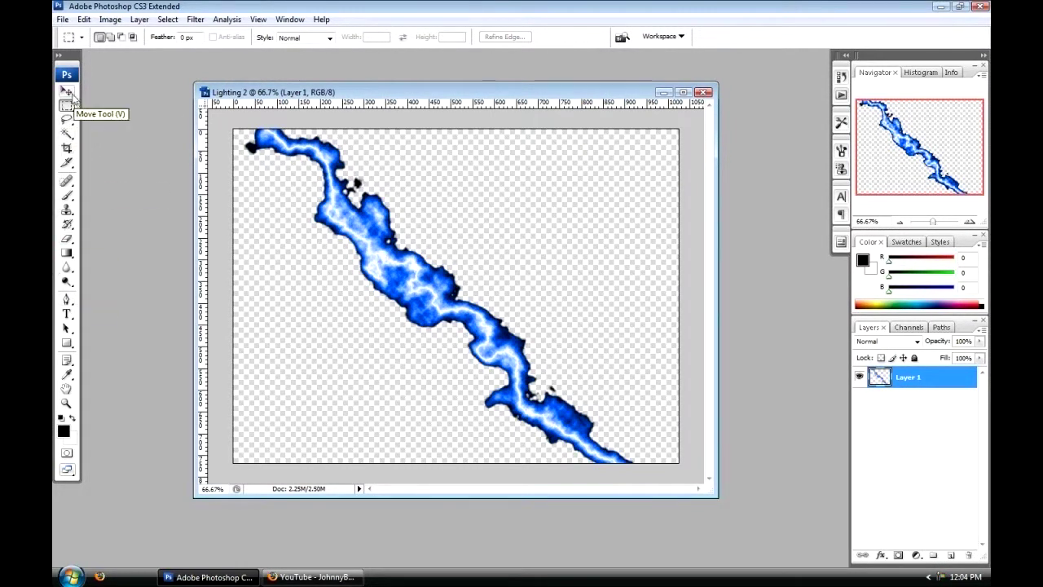
# Scale the lightning bolt to about double size with Free Transform and shift it right and up.
pyautogui.click(67, 90)
pyautogui.moveTo(445, 257); pyautogui.dragTo(392, 314)
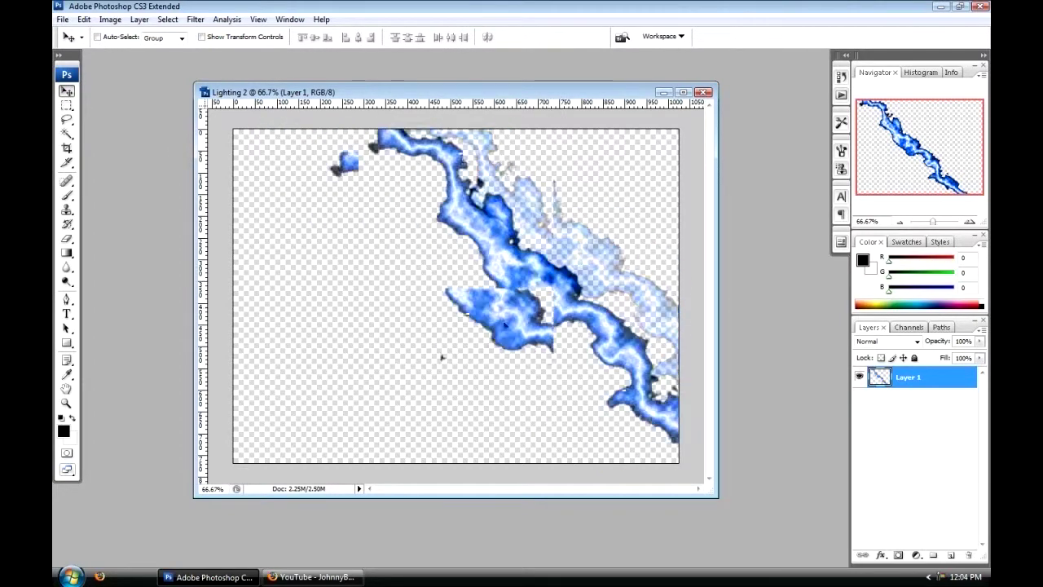
pyautogui.hotkey('ctrl', 't')
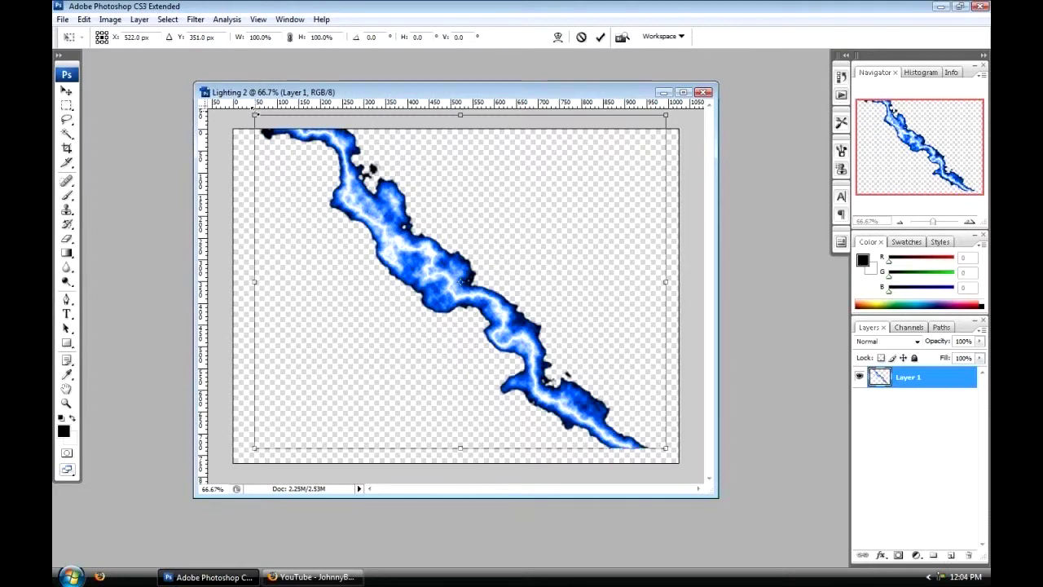
pyautogui.moveTo(254, 116)
pyautogui.mouseDown()
pyautogui.moveTo(585, 349)
pyautogui.moveTo(97, 122)
pyautogui.mouseUp()
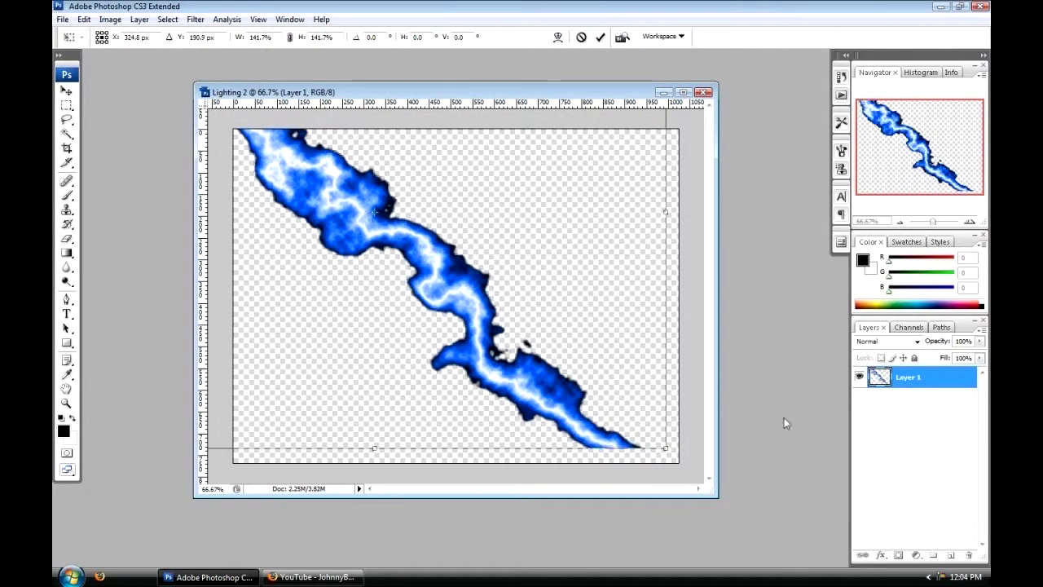
pyautogui.moveTo(665, 447); pyautogui.dragTo(921, 571)
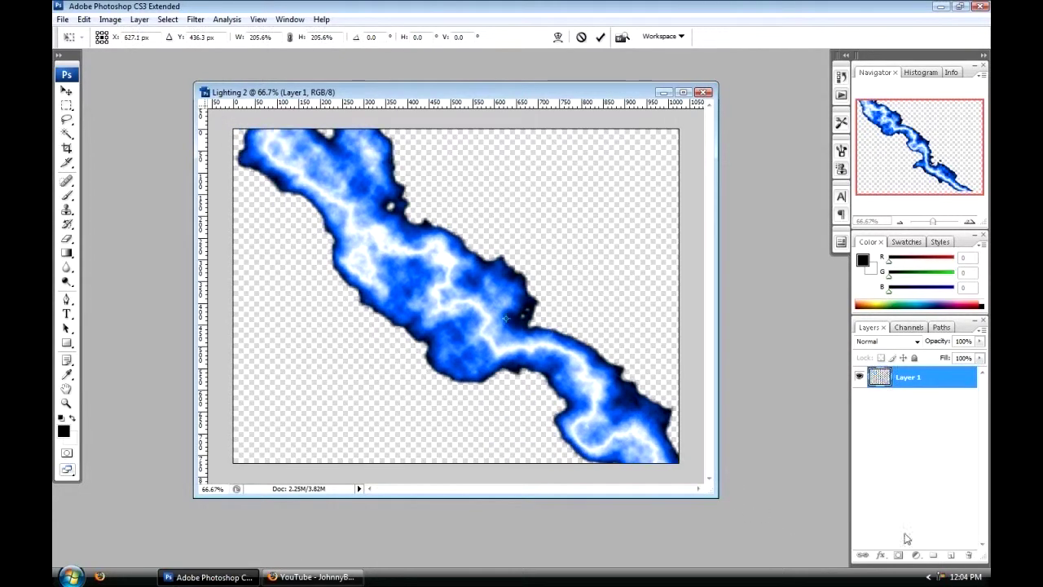
pyautogui.moveTo(440, 348); pyautogui.dragTo(554, 323)
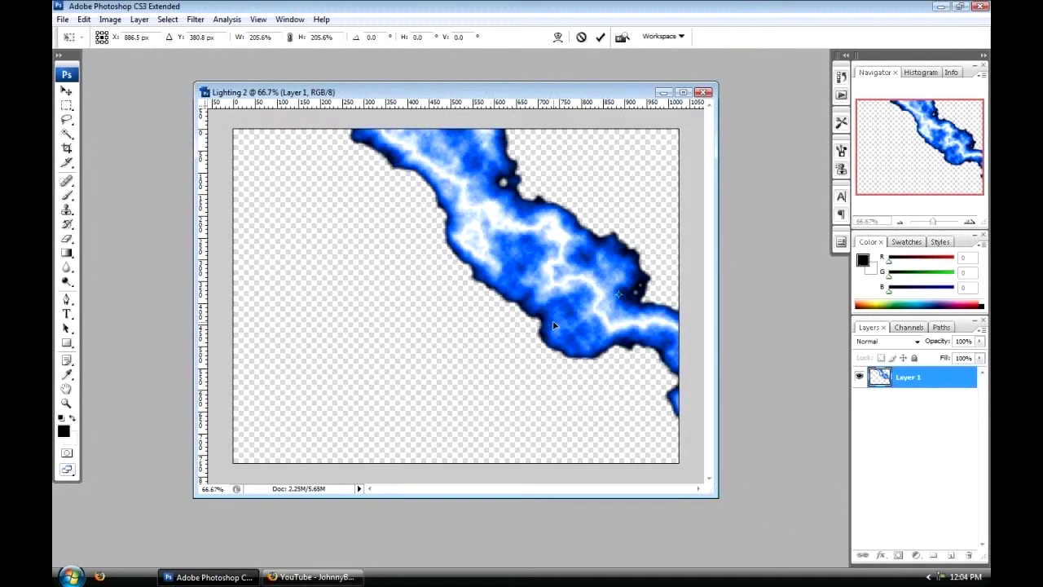
# Keep Normal blending, nudge the bolt into place, commit, and duplicate the layer.
pyautogui.click(917, 342)
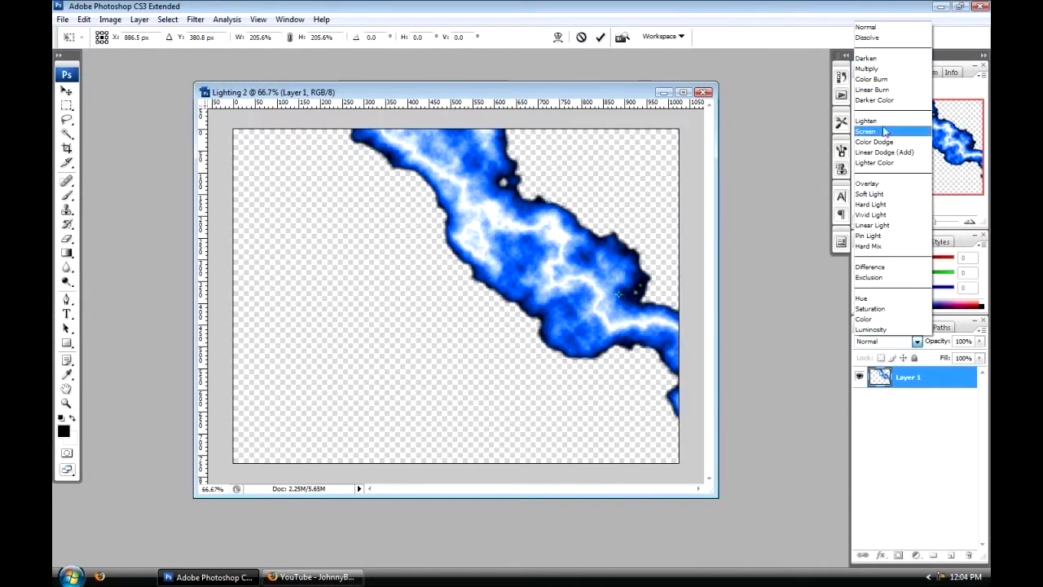
pyautogui.click(916, 383)
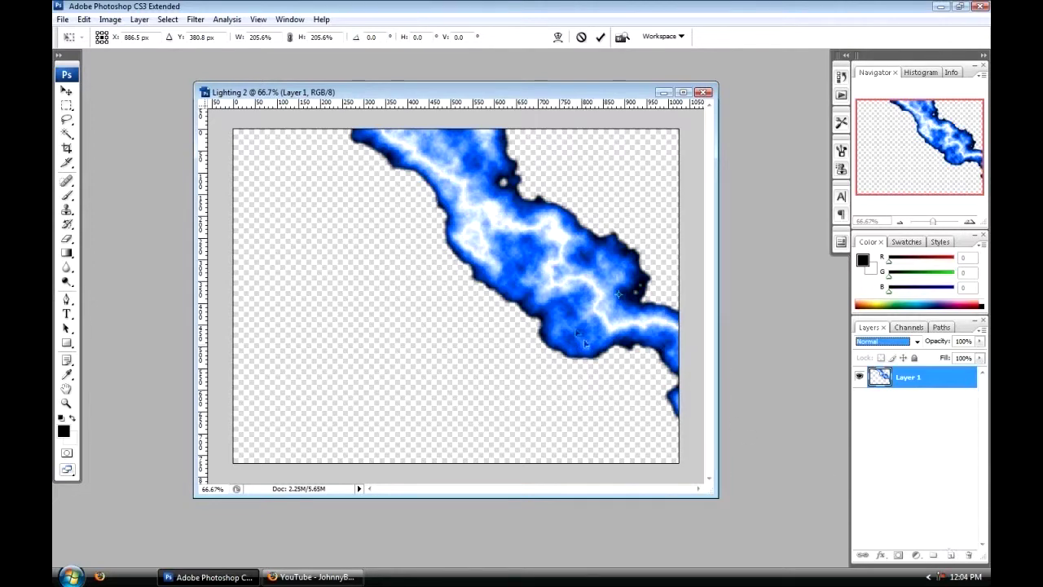
pyautogui.moveTo(559, 285); pyautogui.dragTo(532, 295)
pyautogui.press('Return')
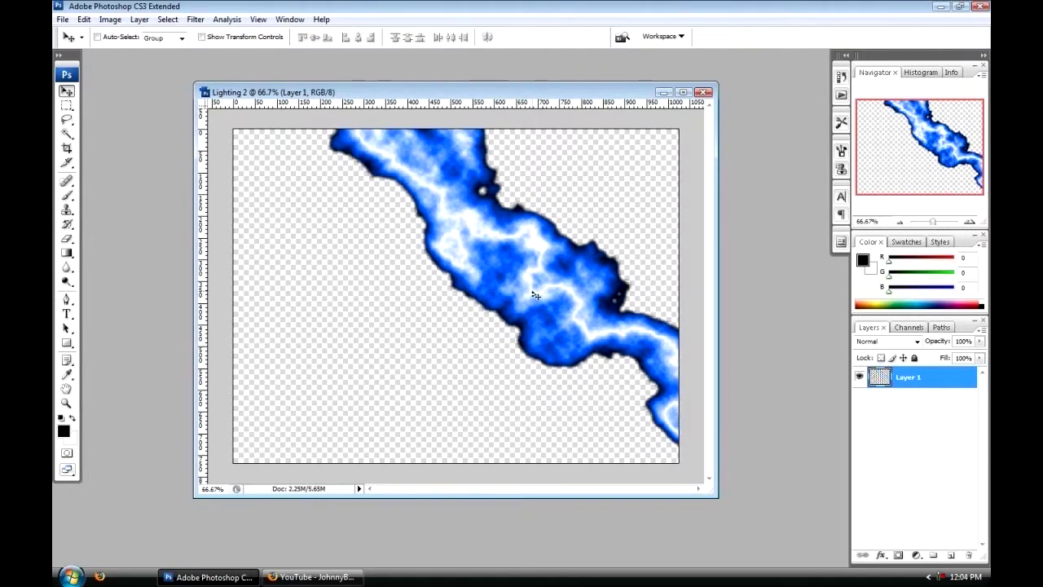
pyautogui.moveTo(932, 377); pyautogui.dragTo(947, 541)
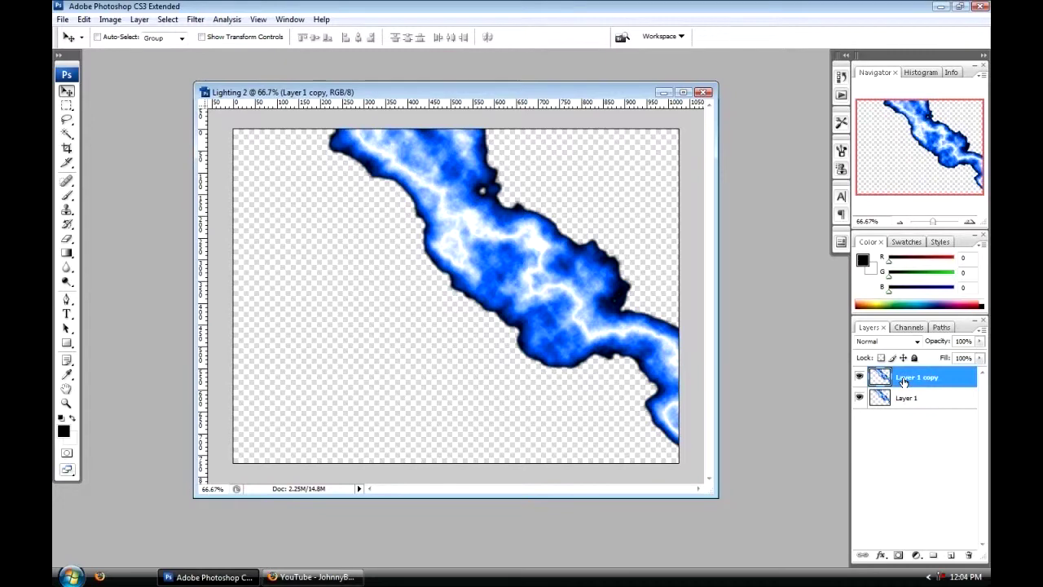
# Offset Layer 1 copy beside the original with Screen blending, then bring up YouTube.
pyautogui.moveTo(580, 314); pyautogui.dragTo(482, 343)
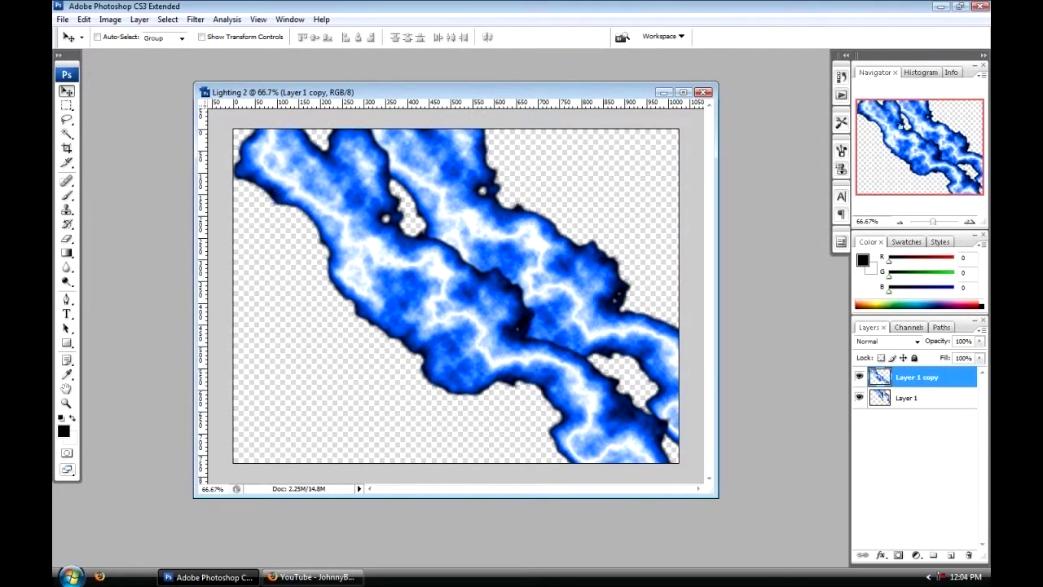
pyautogui.click(917, 342)
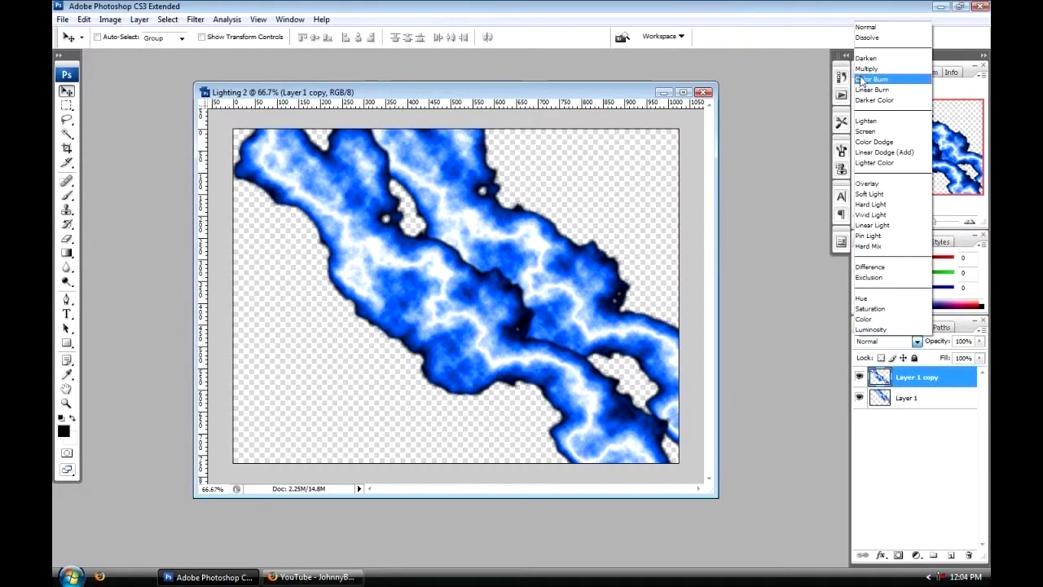
pyautogui.click(882, 132)
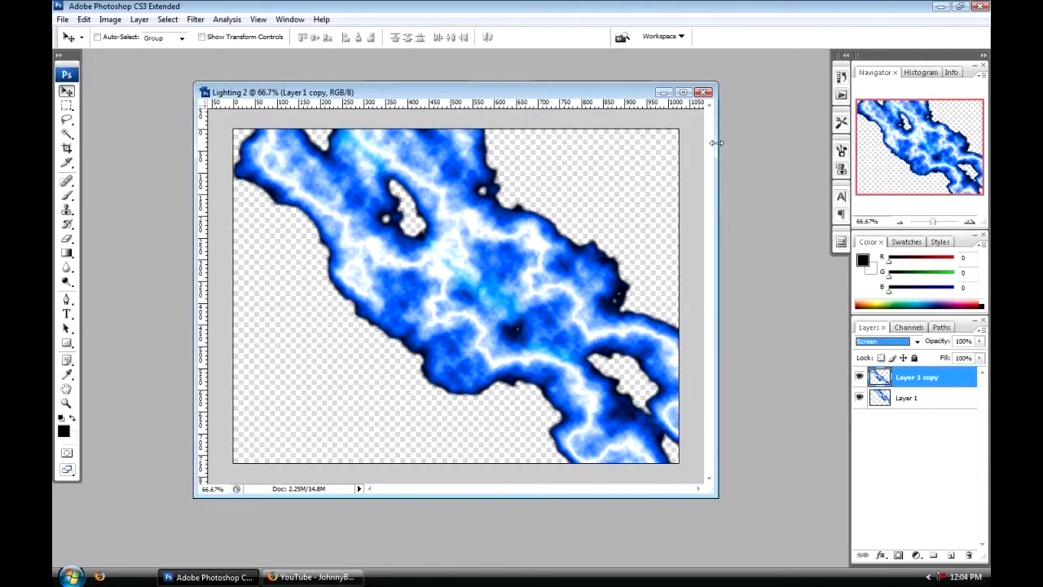
pyautogui.moveTo(481, 341)
pyautogui.mouseDown()
pyautogui.moveTo(493, 297)
pyautogui.moveTo(415, 238)
pyautogui.moveTo(436, 216)
pyautogui.moveTo(322, 273)
pyautogui.mouseUp()
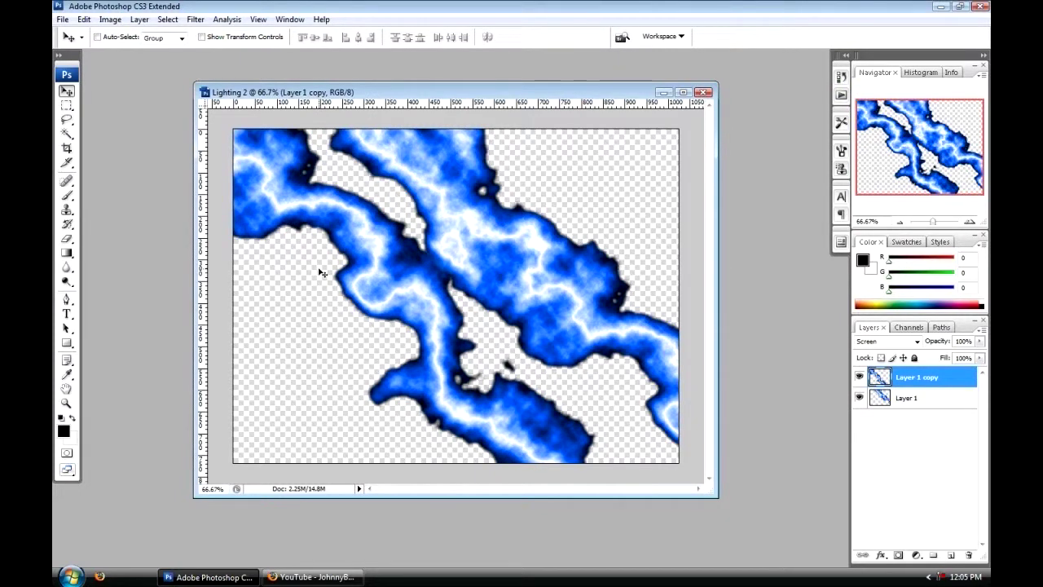
pyautogui.click(314, 577)
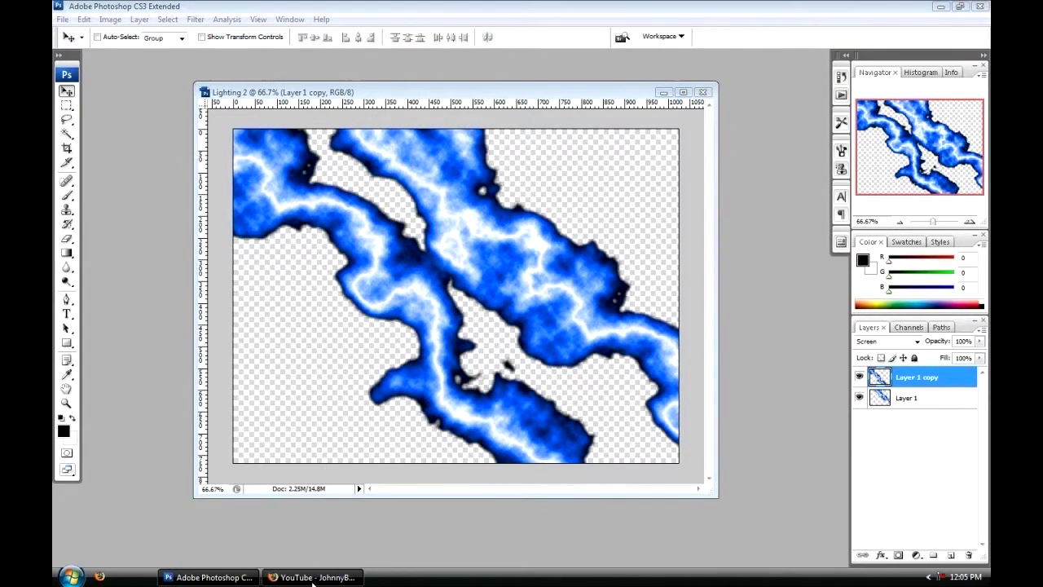